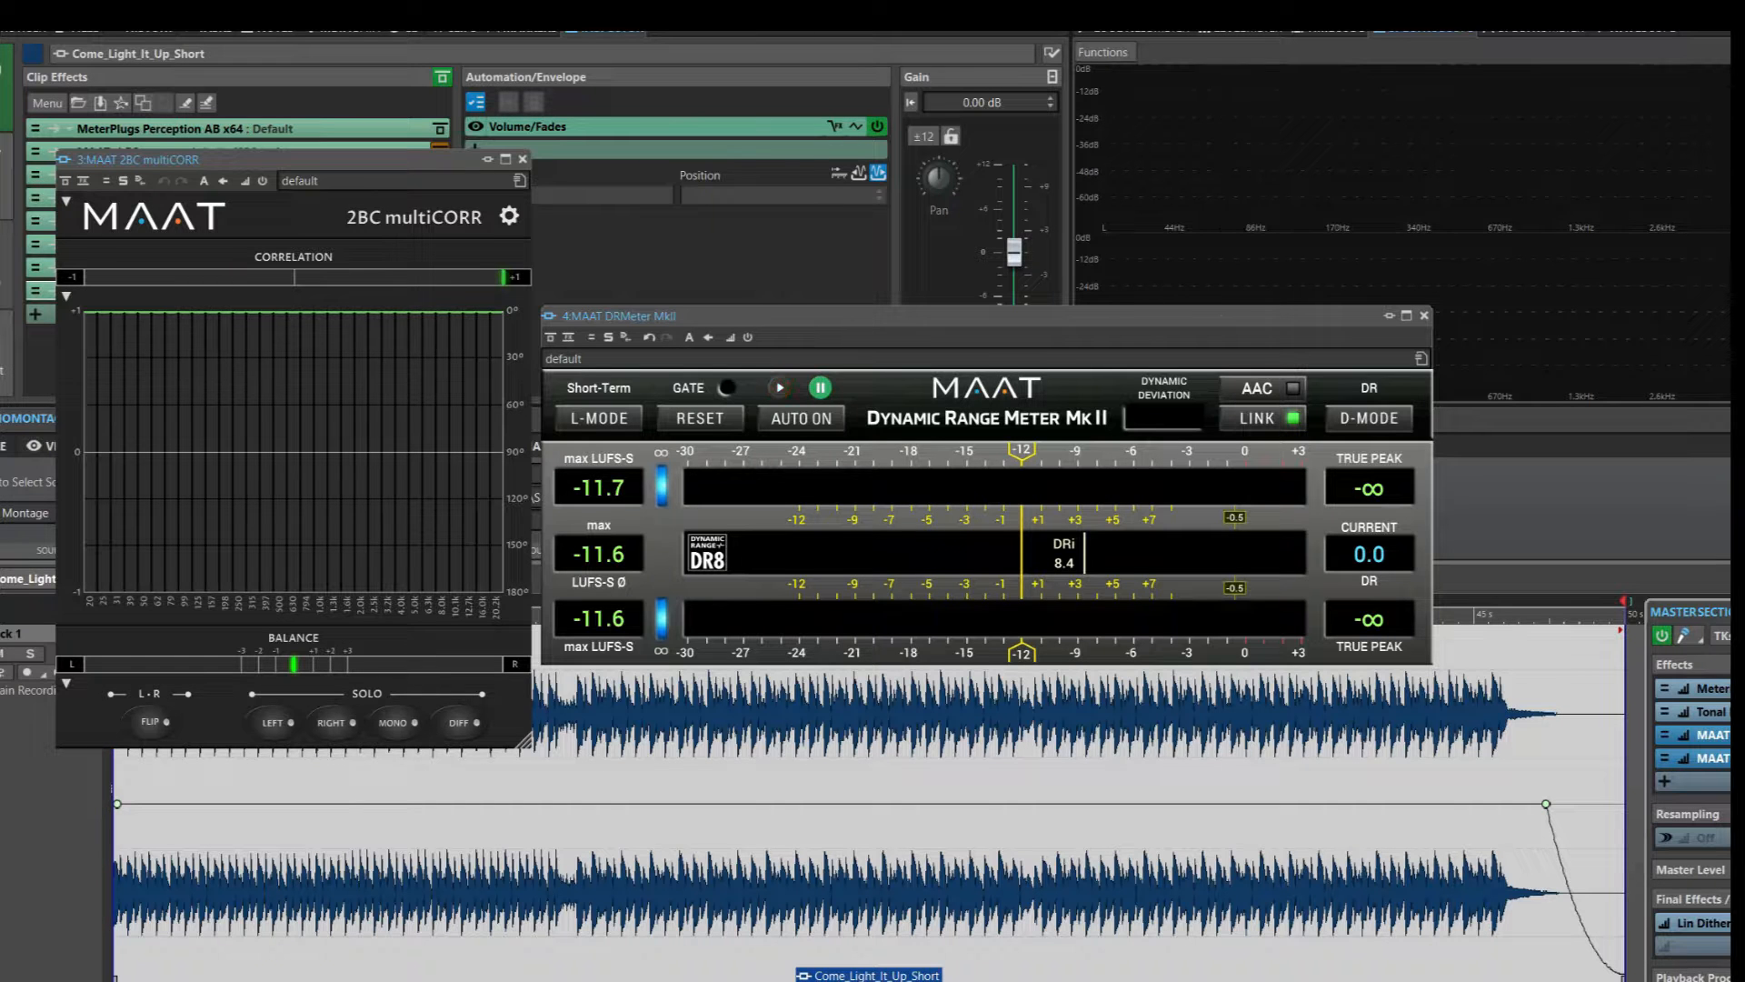
Play the Come_Light_It_Up_Short clip to check its correlation and dynamic range meters and the thEQorange equalization
key("space")
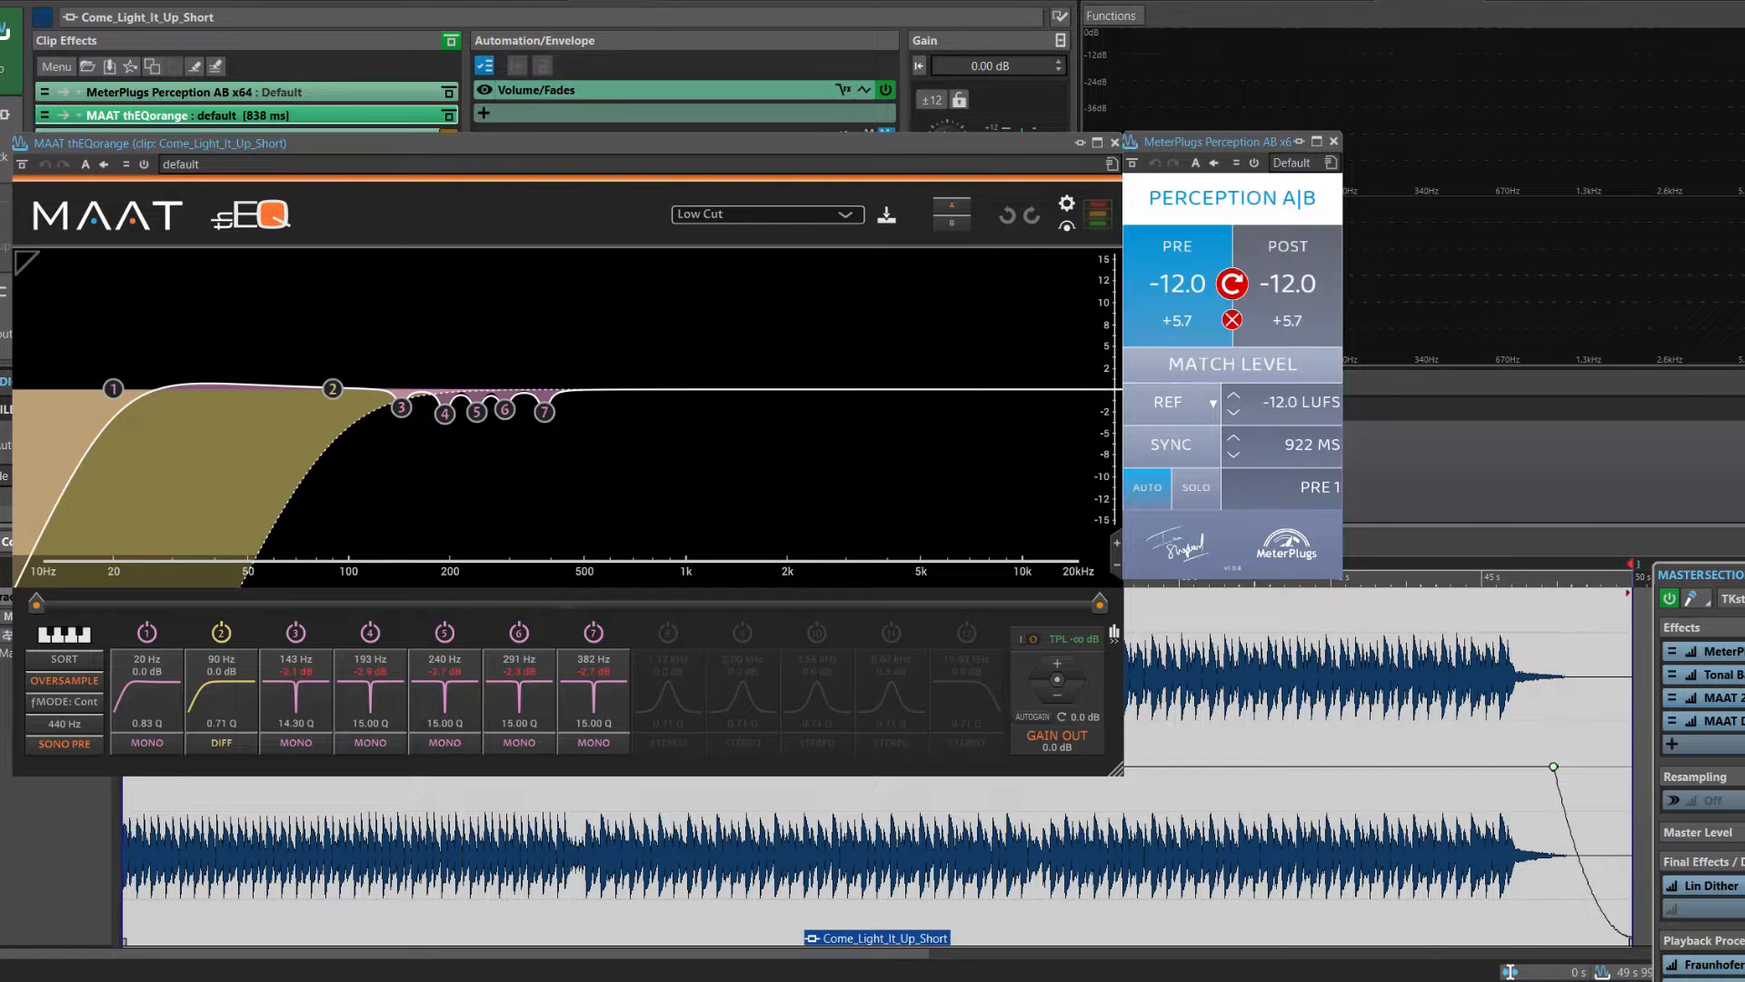
key("space")
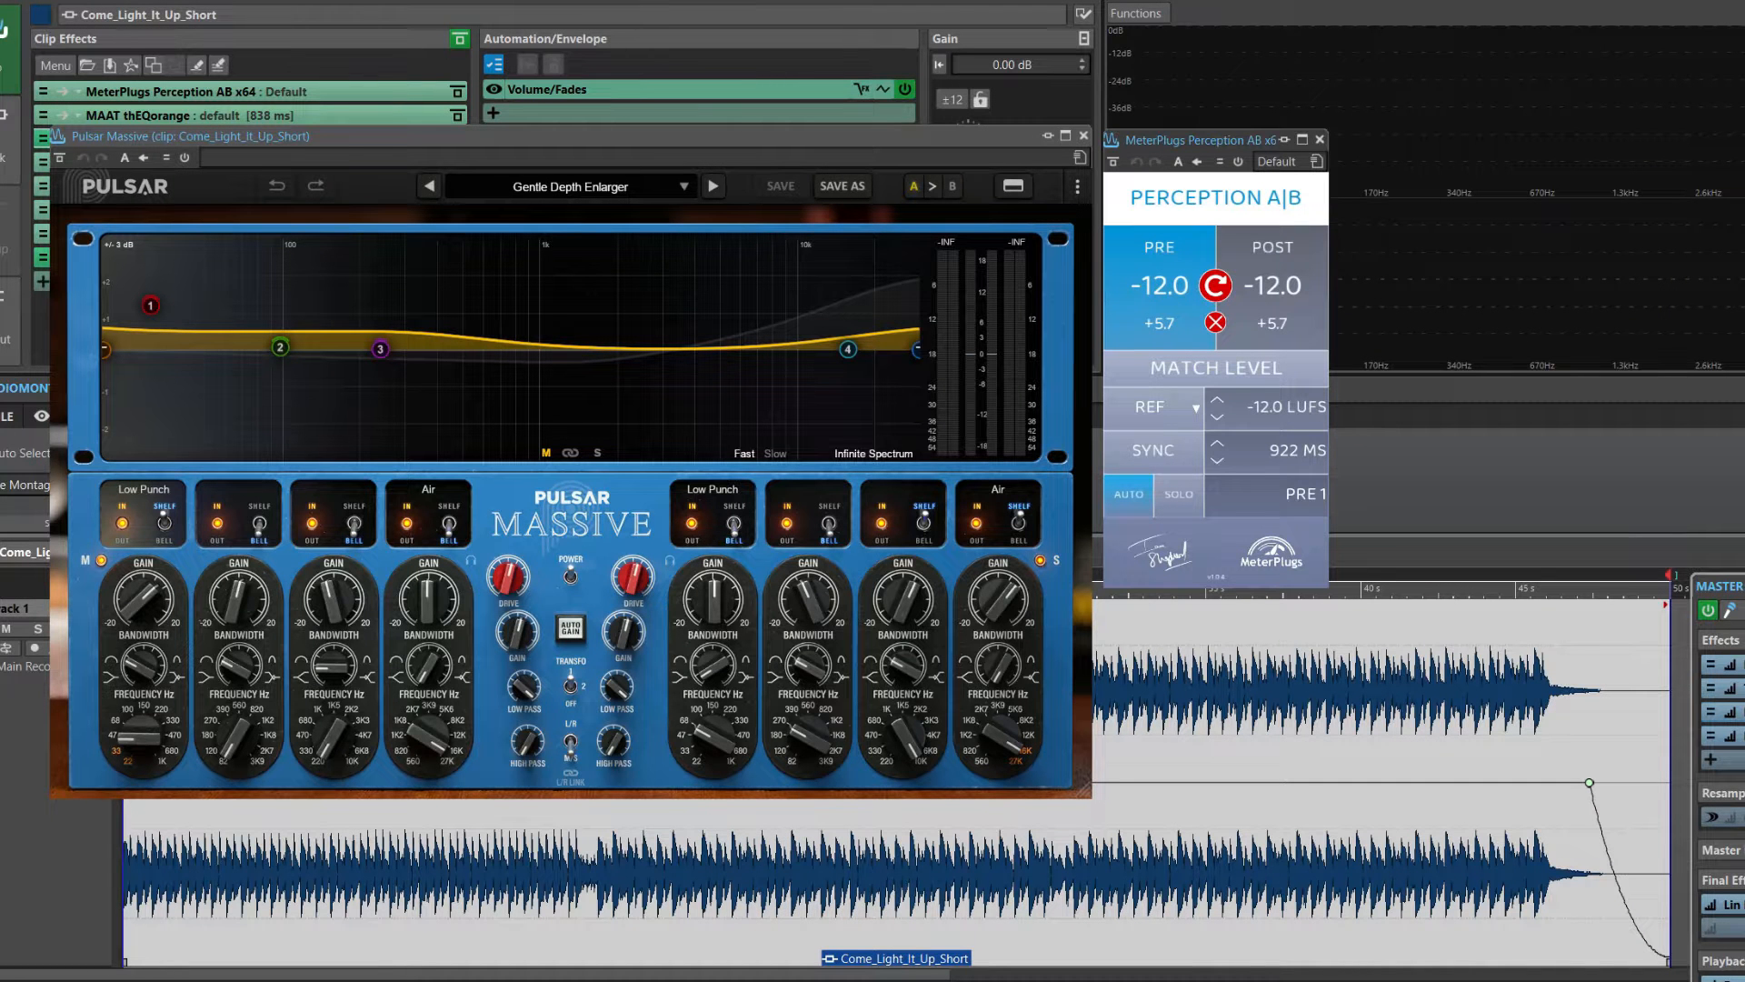
Play the clip and compare the level-matched pre and post signals with the Pulsar Massive EQ in the chain
scroll(1721, 782, "down", 3)
scroll(1721, 781, "up", 3)
key("space")
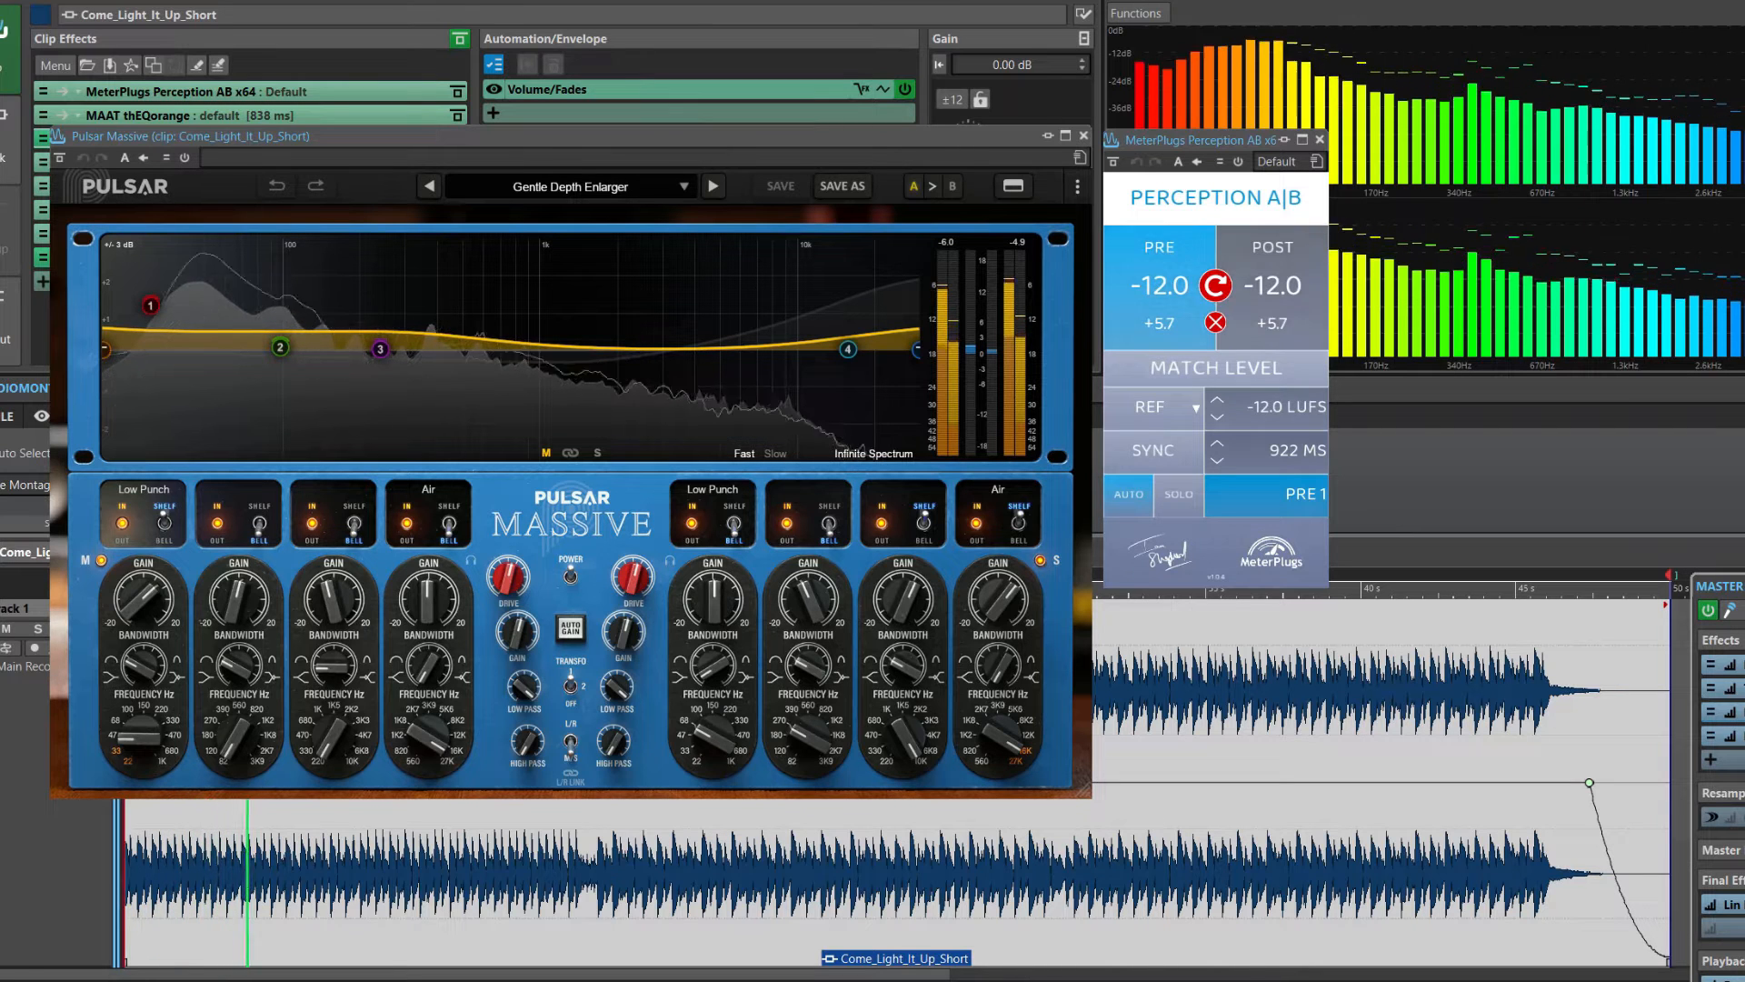
left_click(1272, 286)
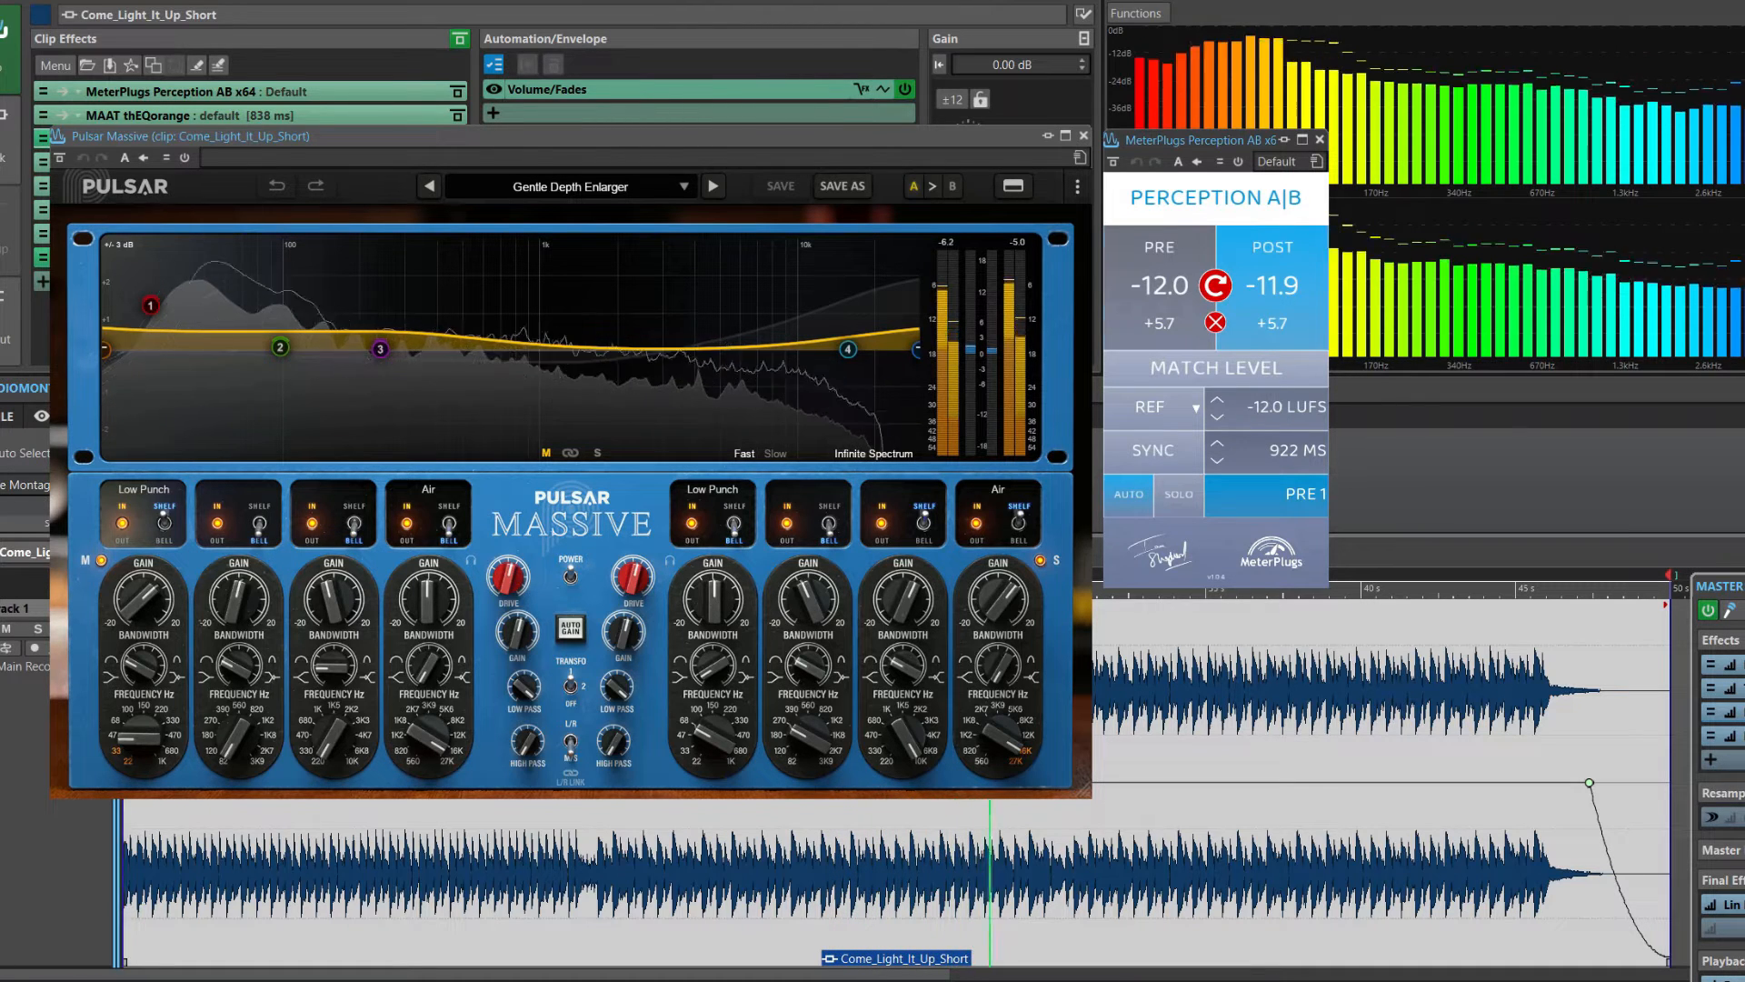
left_click(1159, 286)
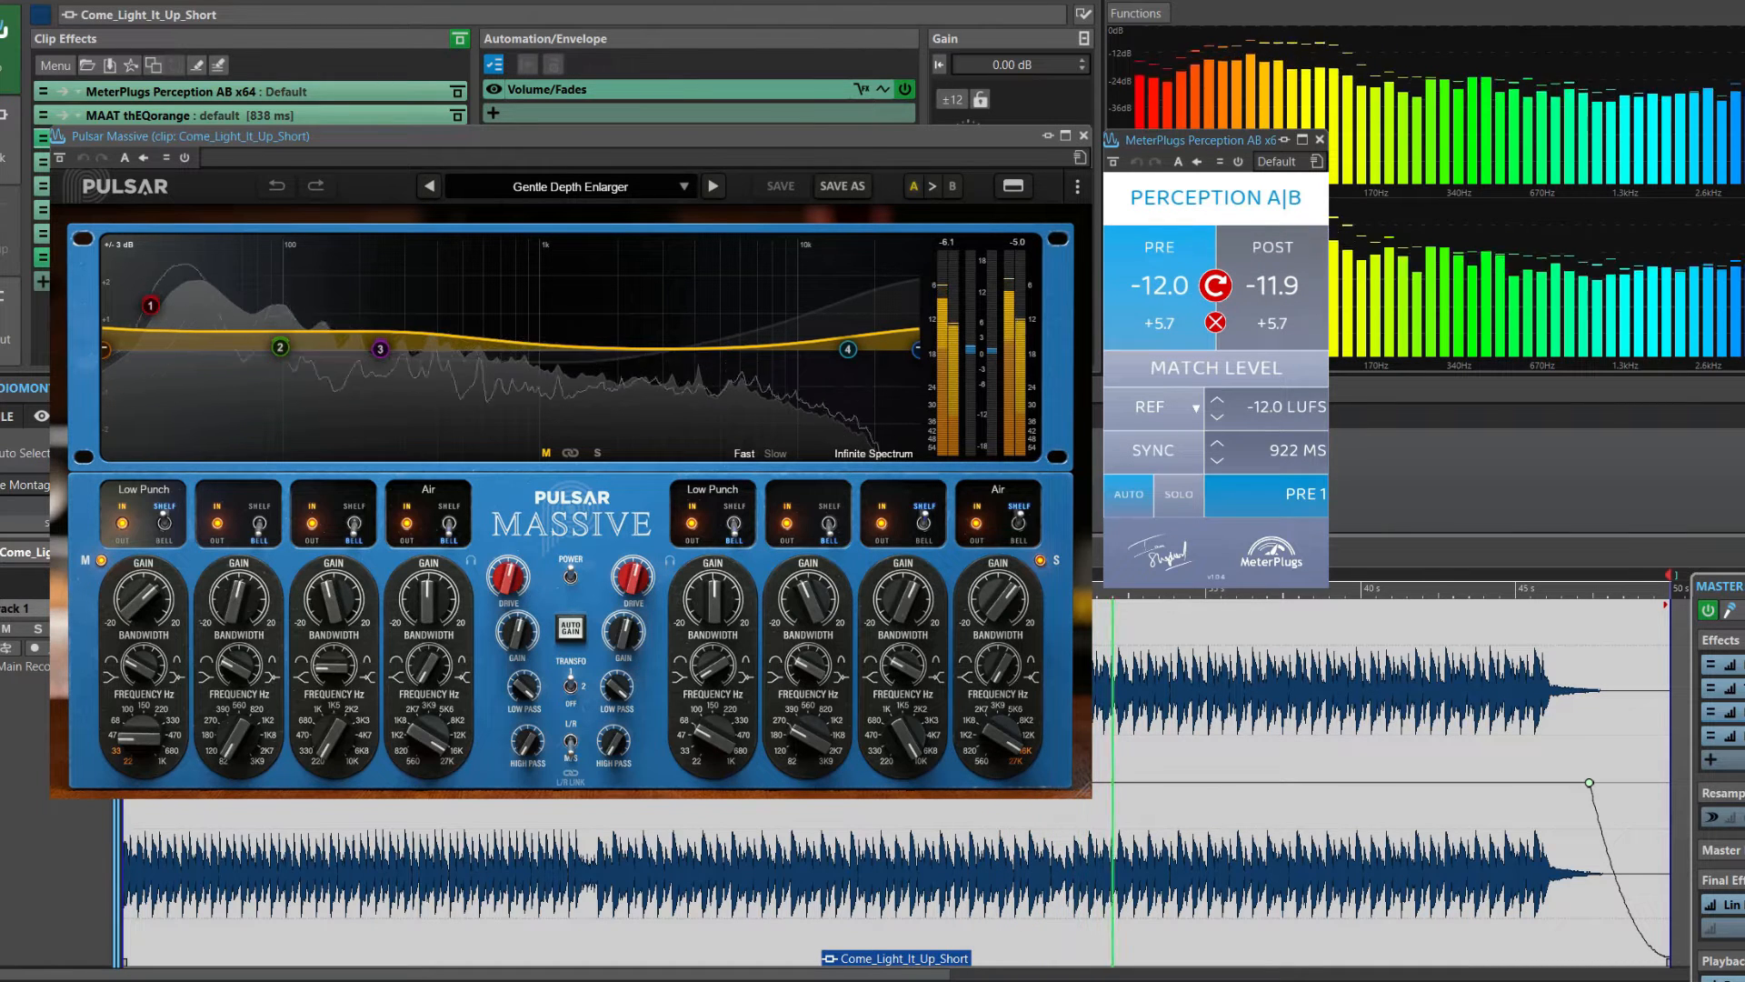
left_click(1271, 285)
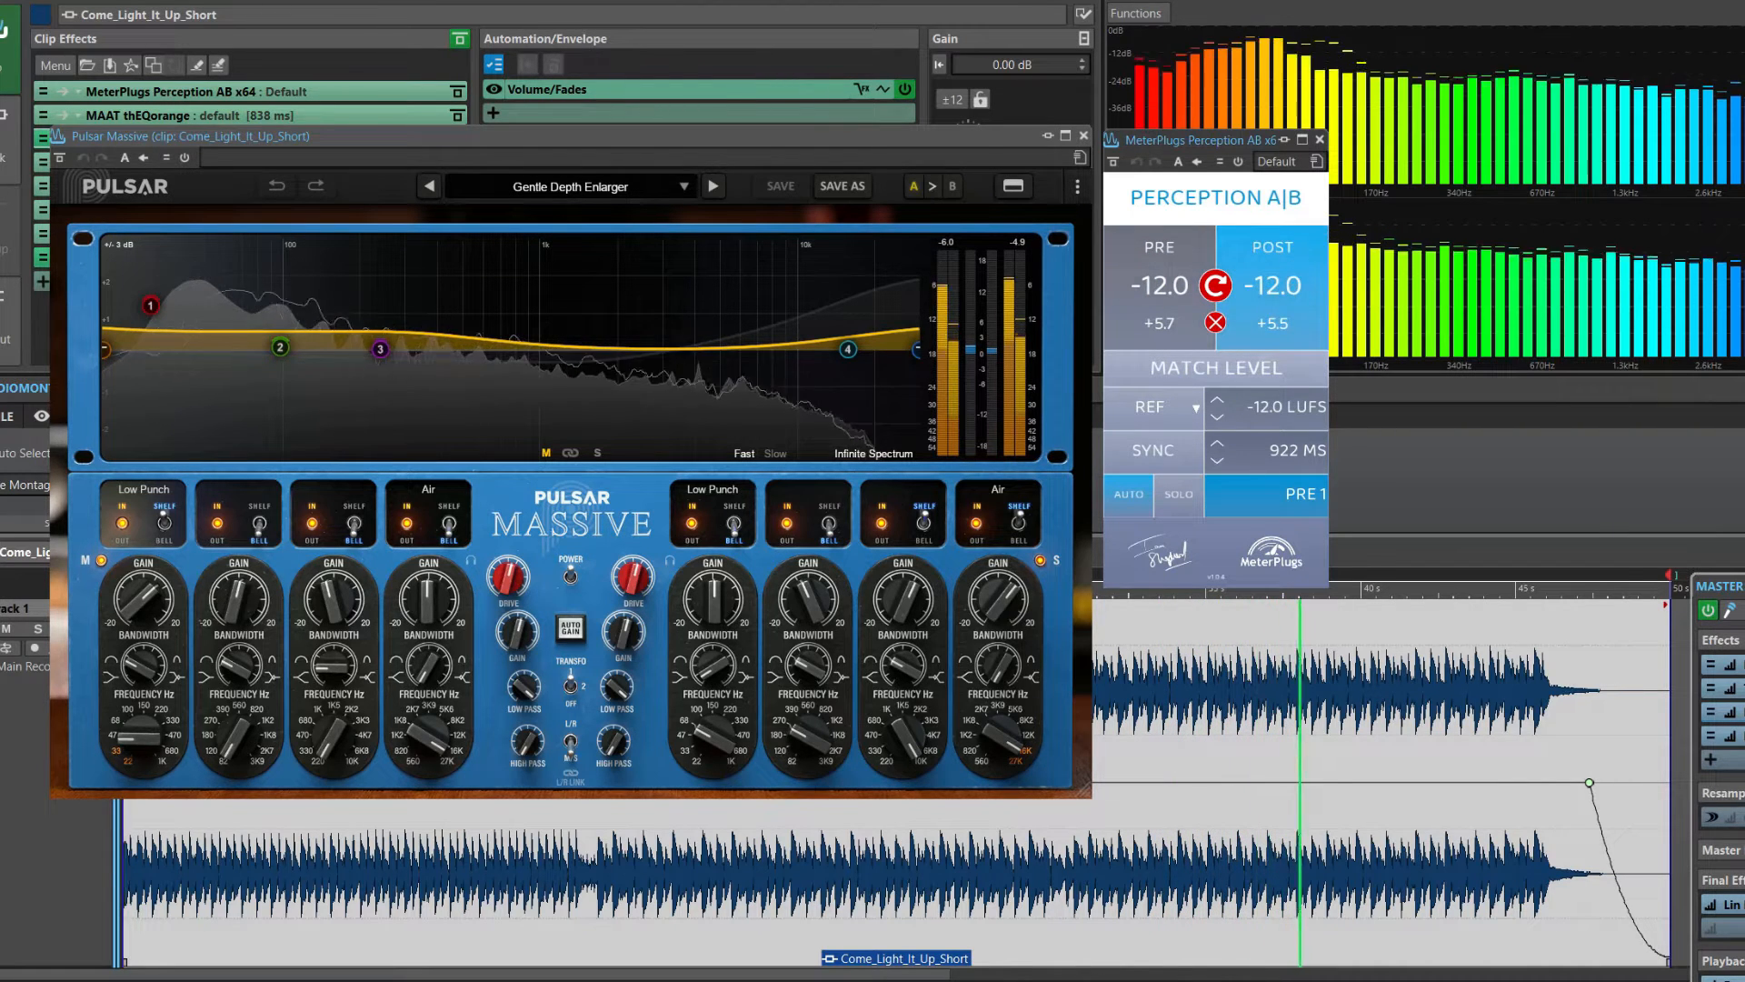
left_click(1159, 286)
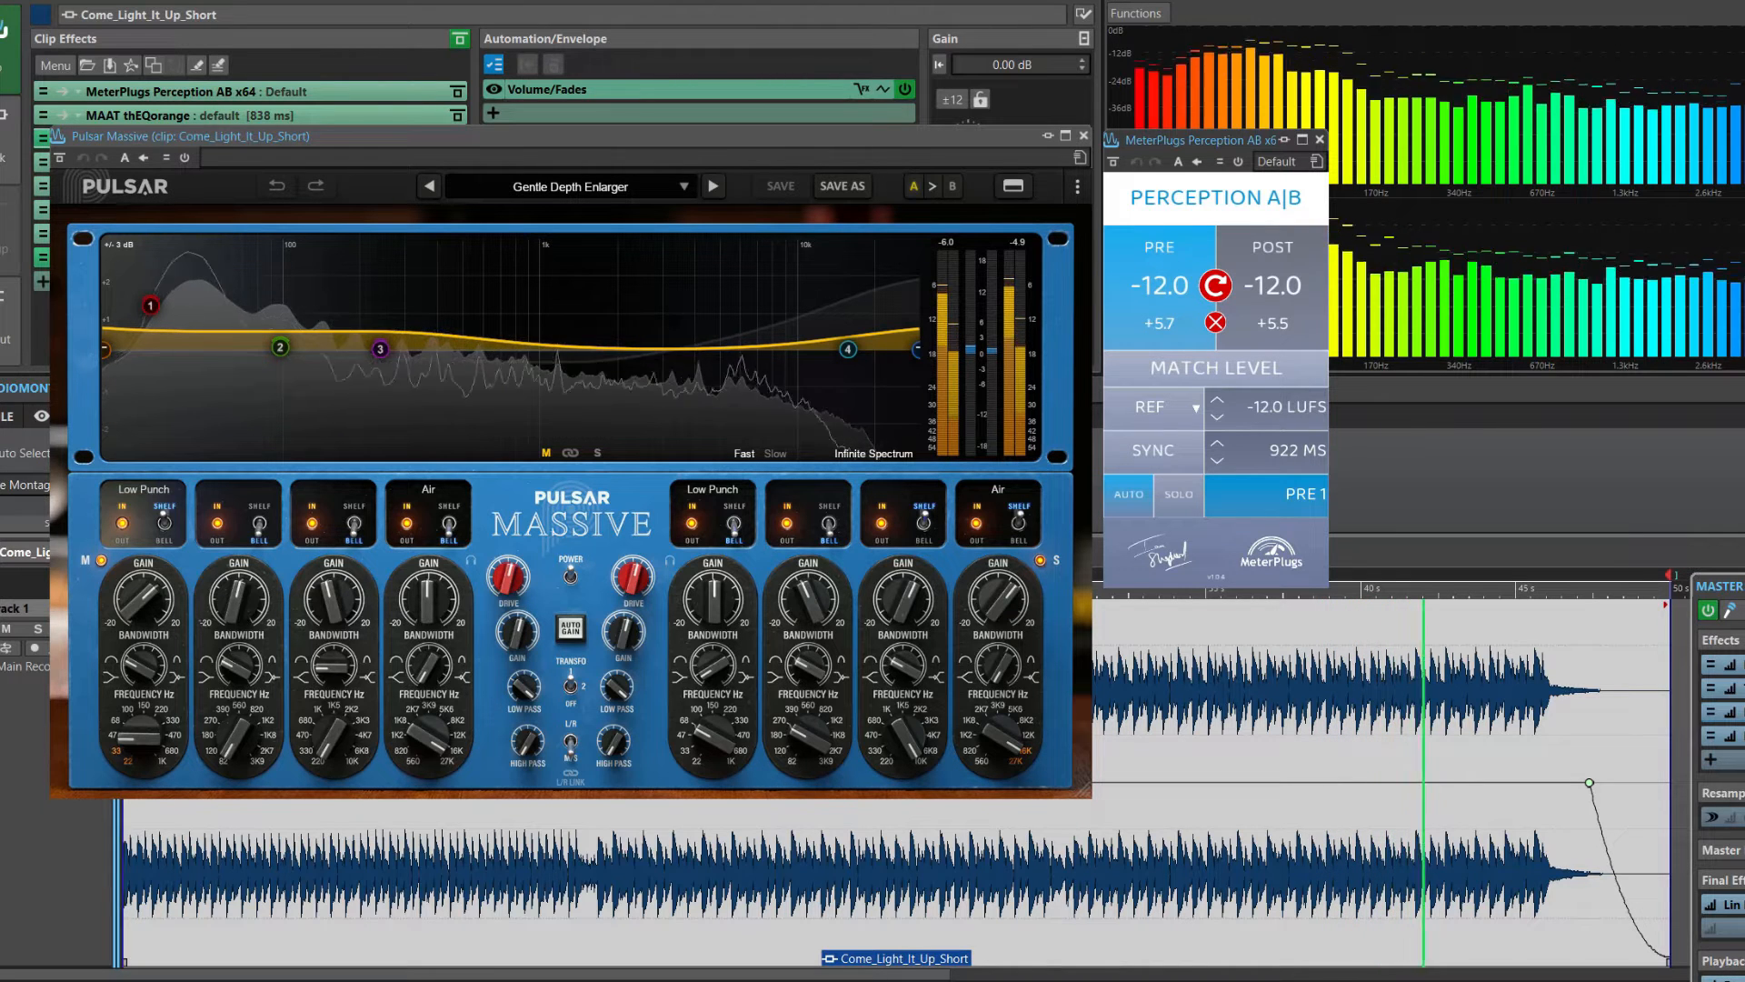
left_click(1272, 285)
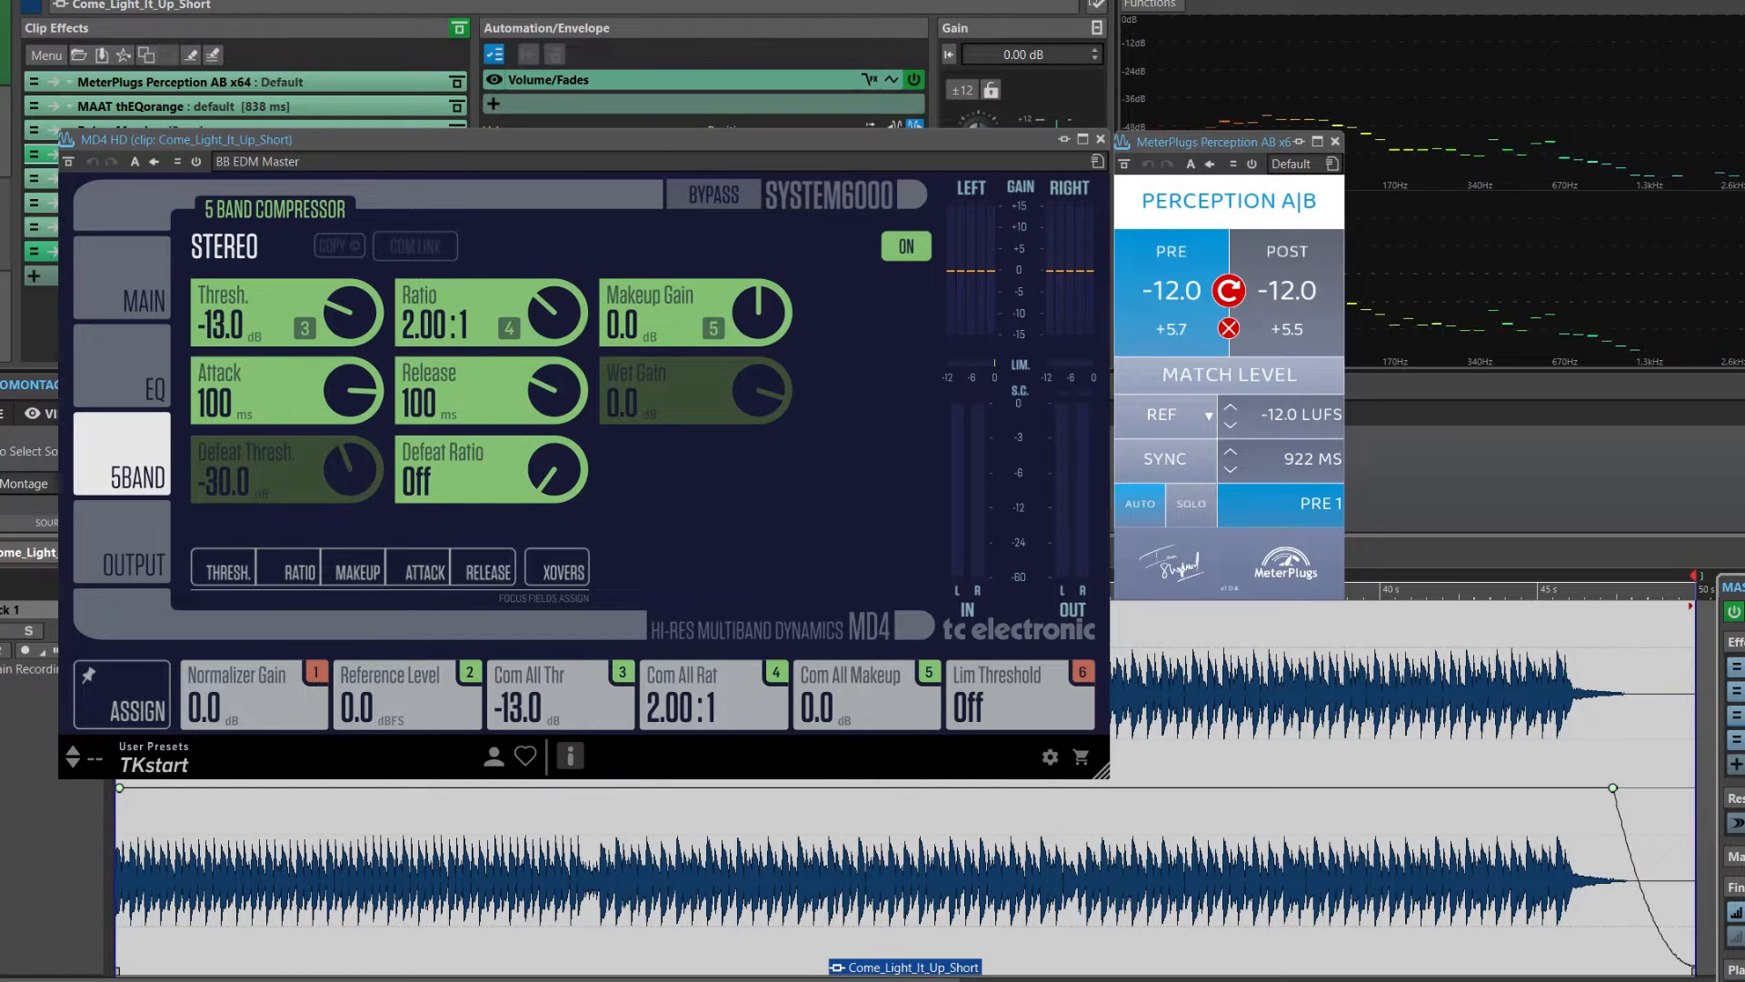
Play the clip and alternate between the pre and post signals to assess the MD4 HD five-band compression
key("space")
key("space")
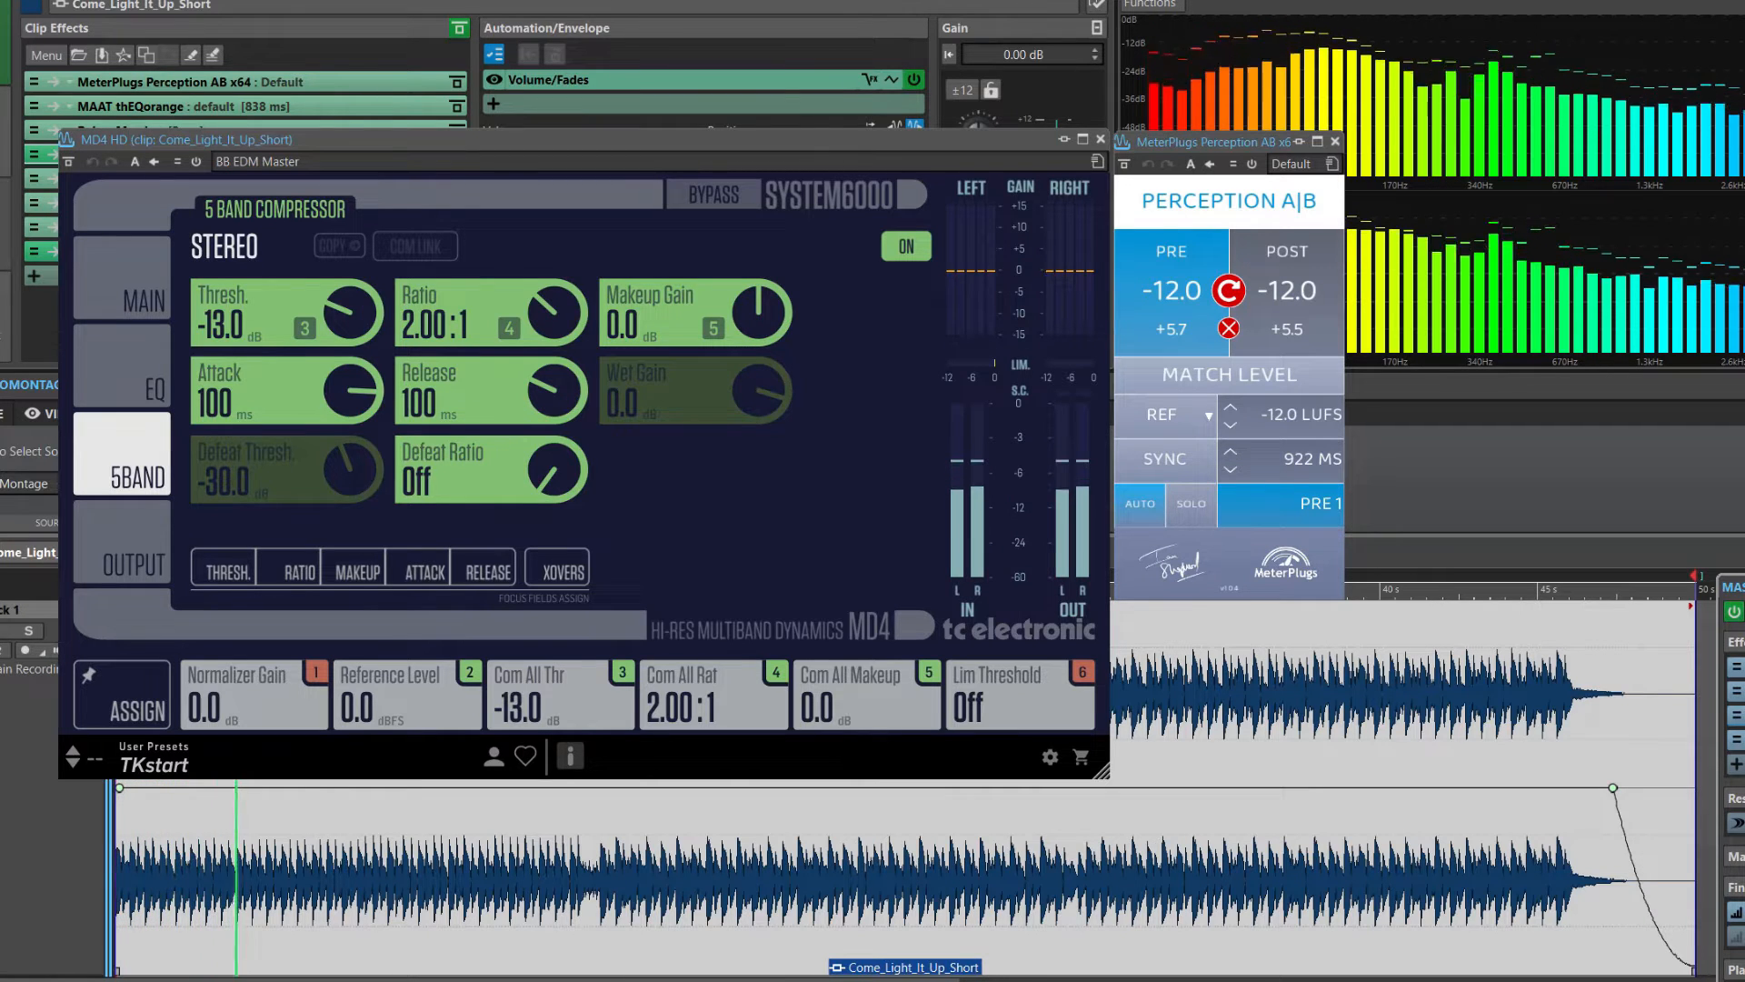
left_click(1287, 291)
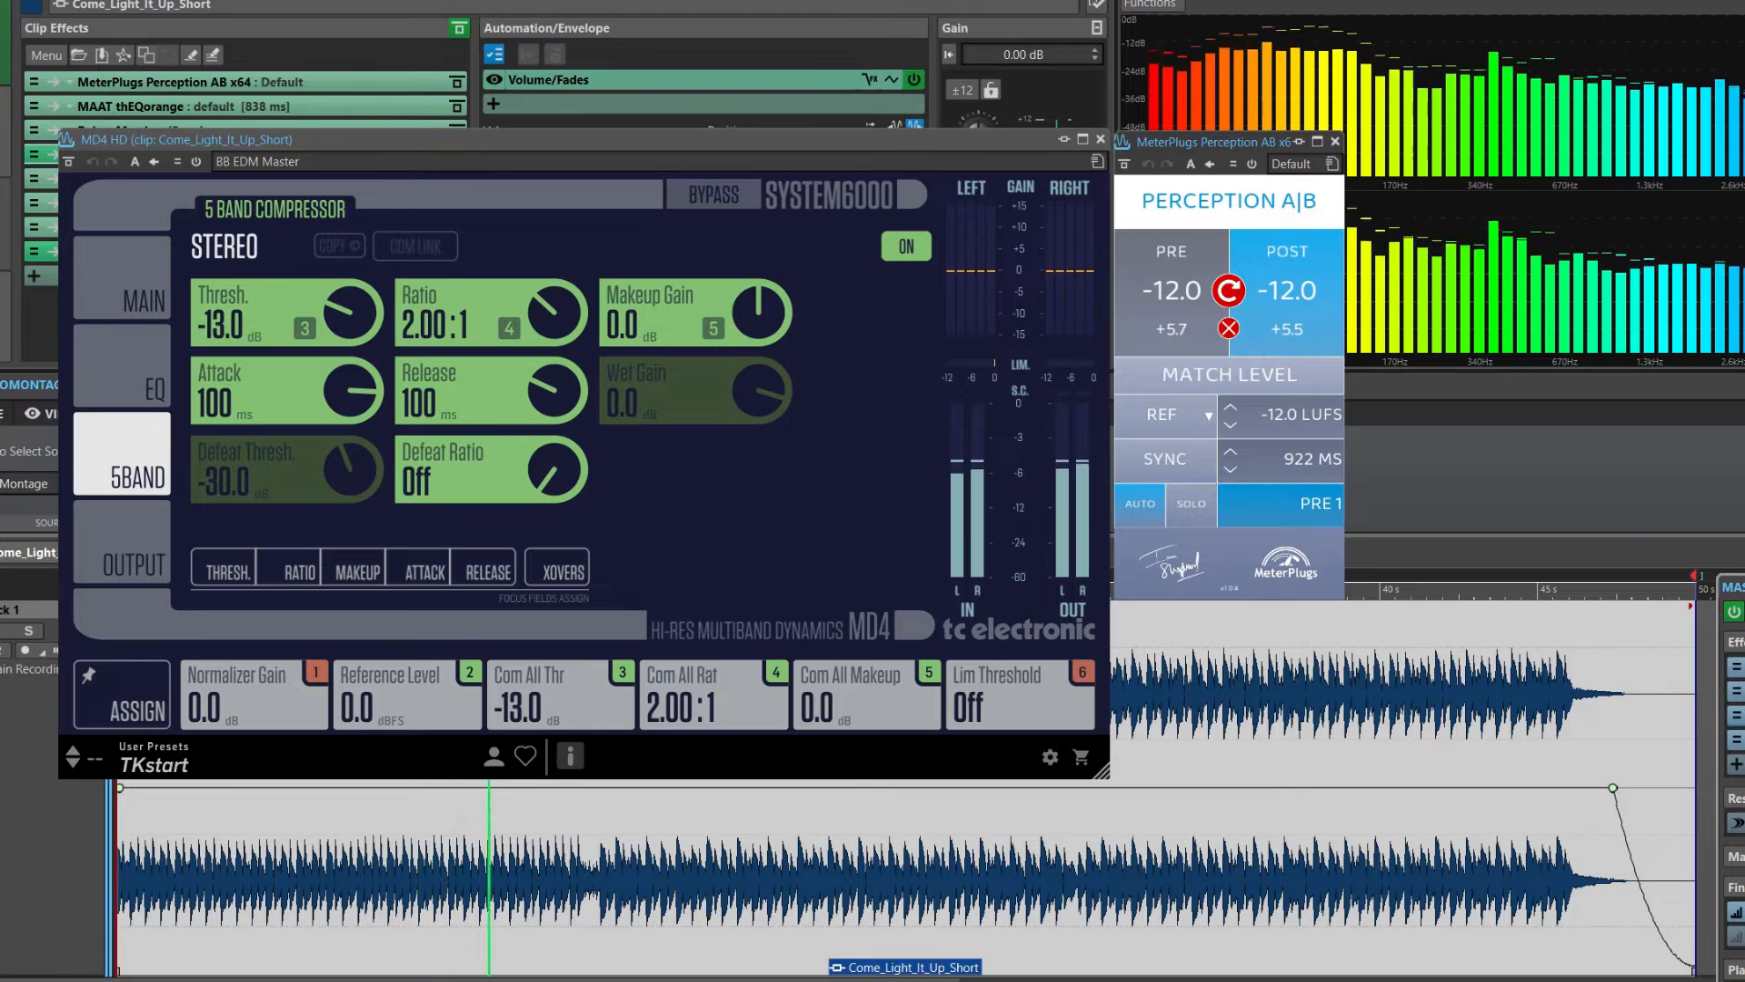
left_click(1171, 291)
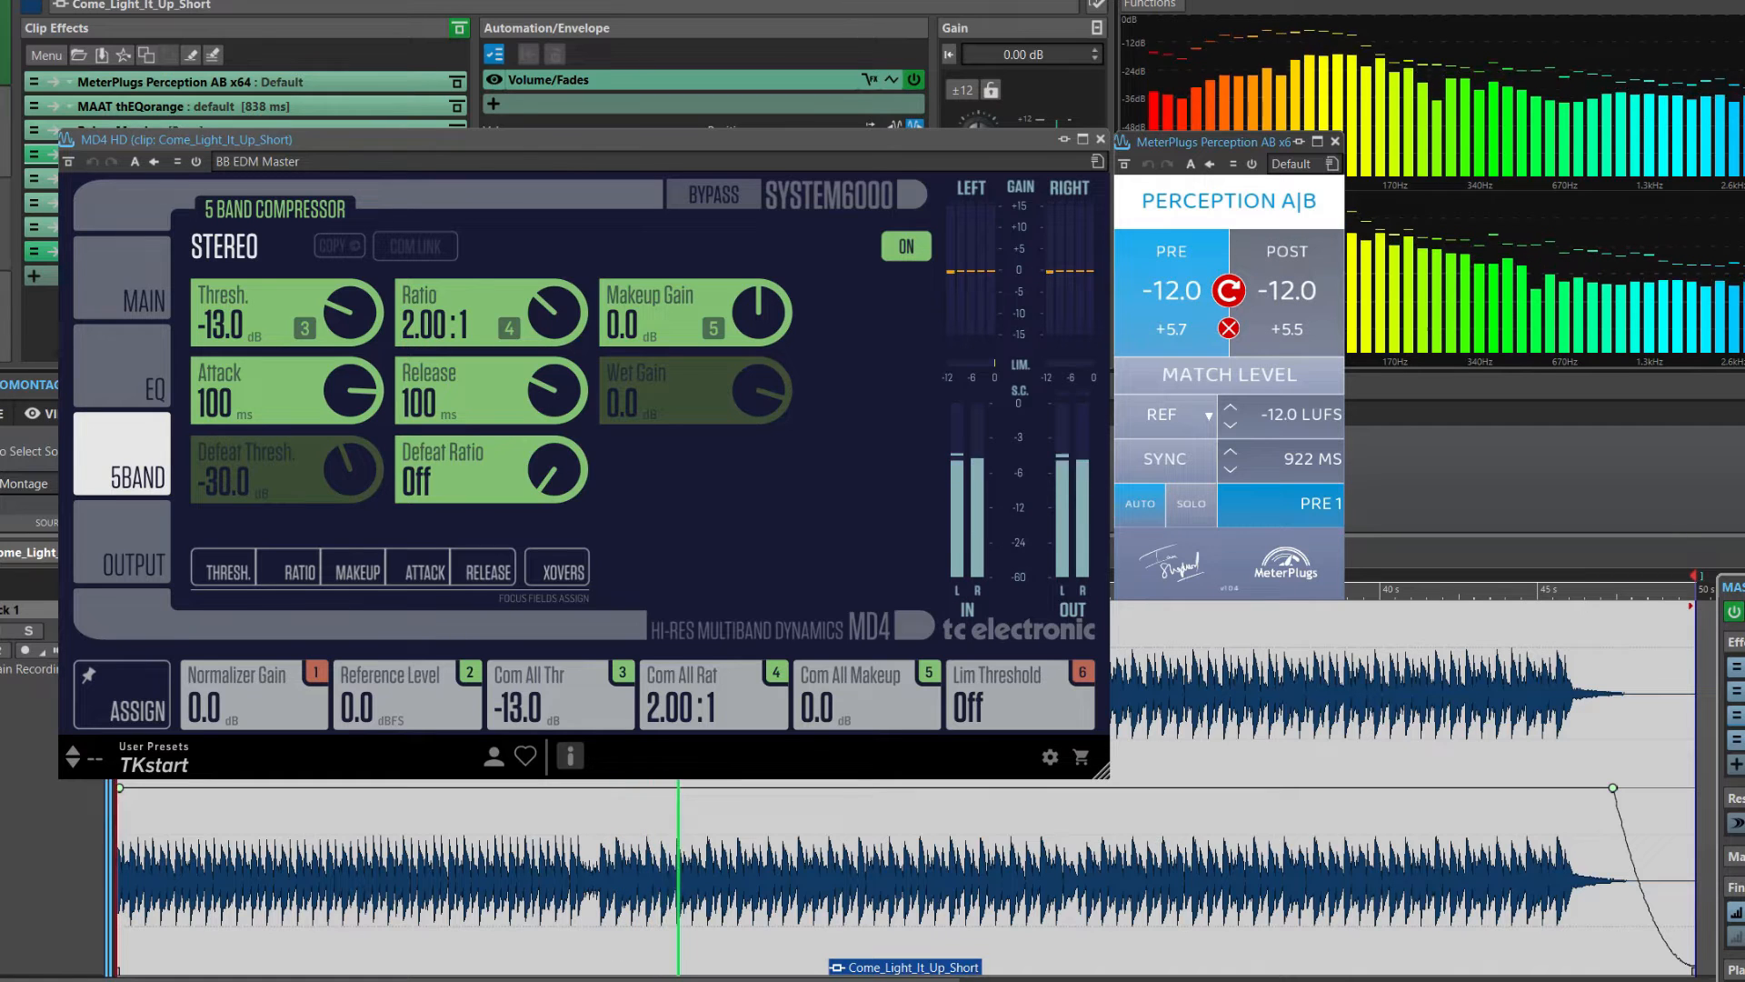
left_click(1286, 291)
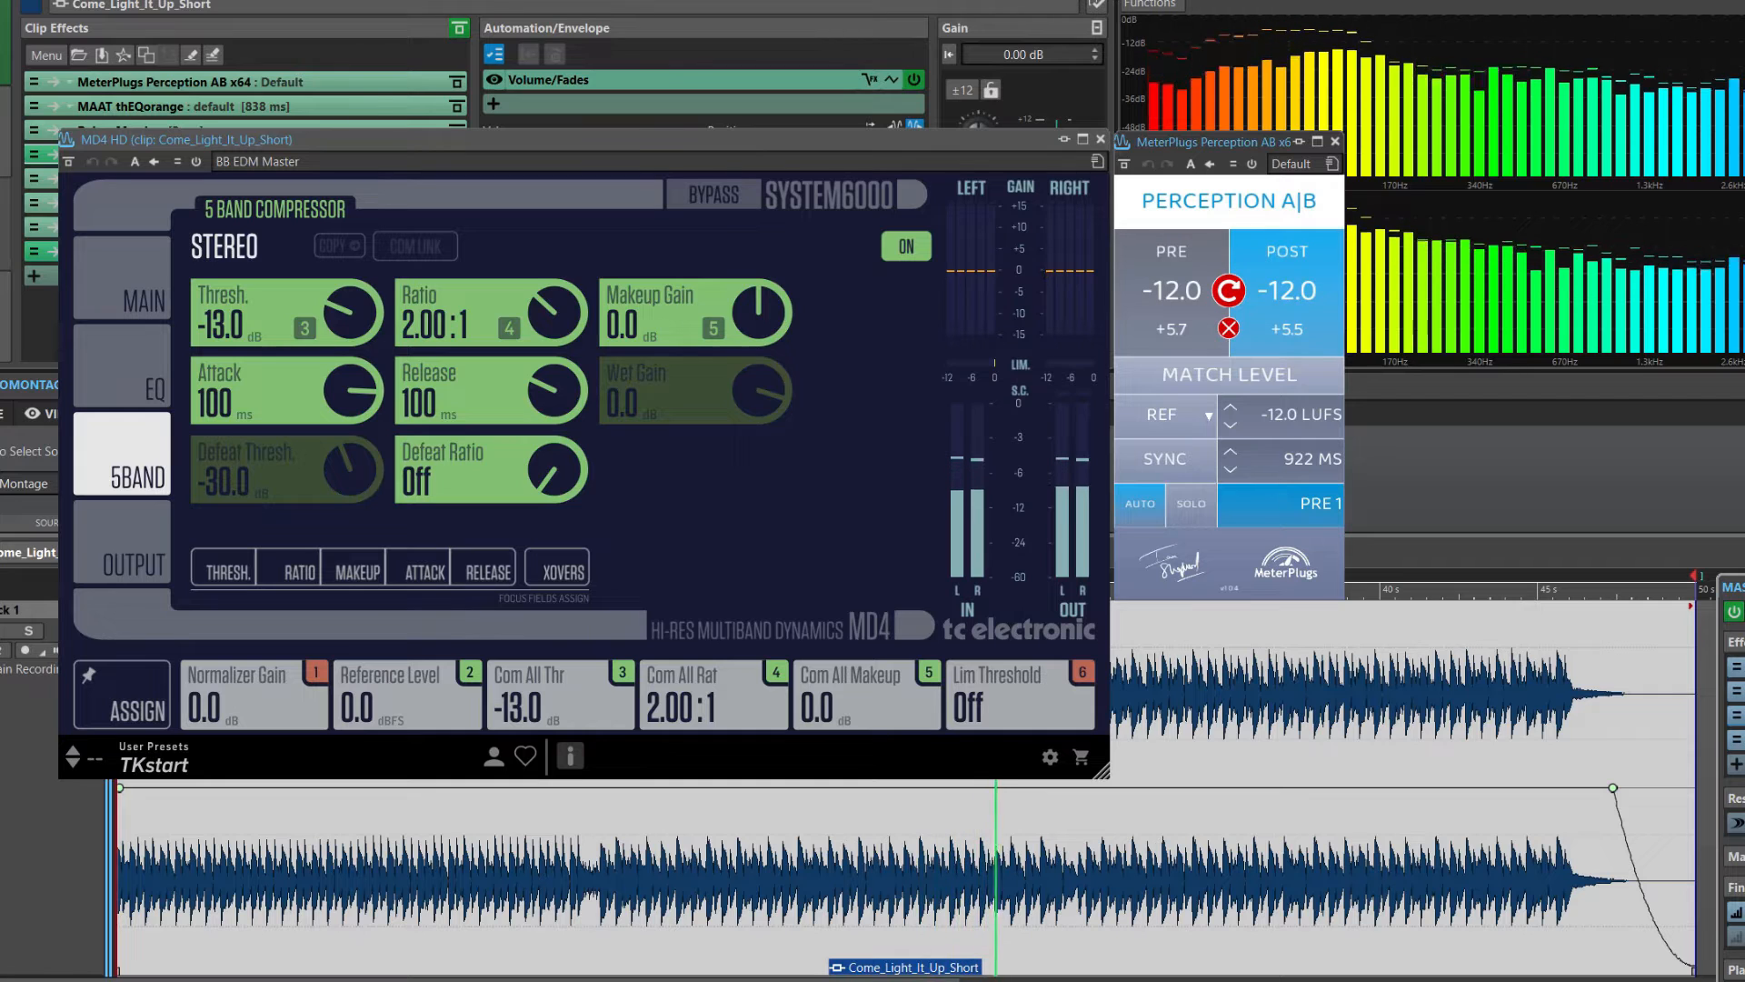
left_click(1171, 290)
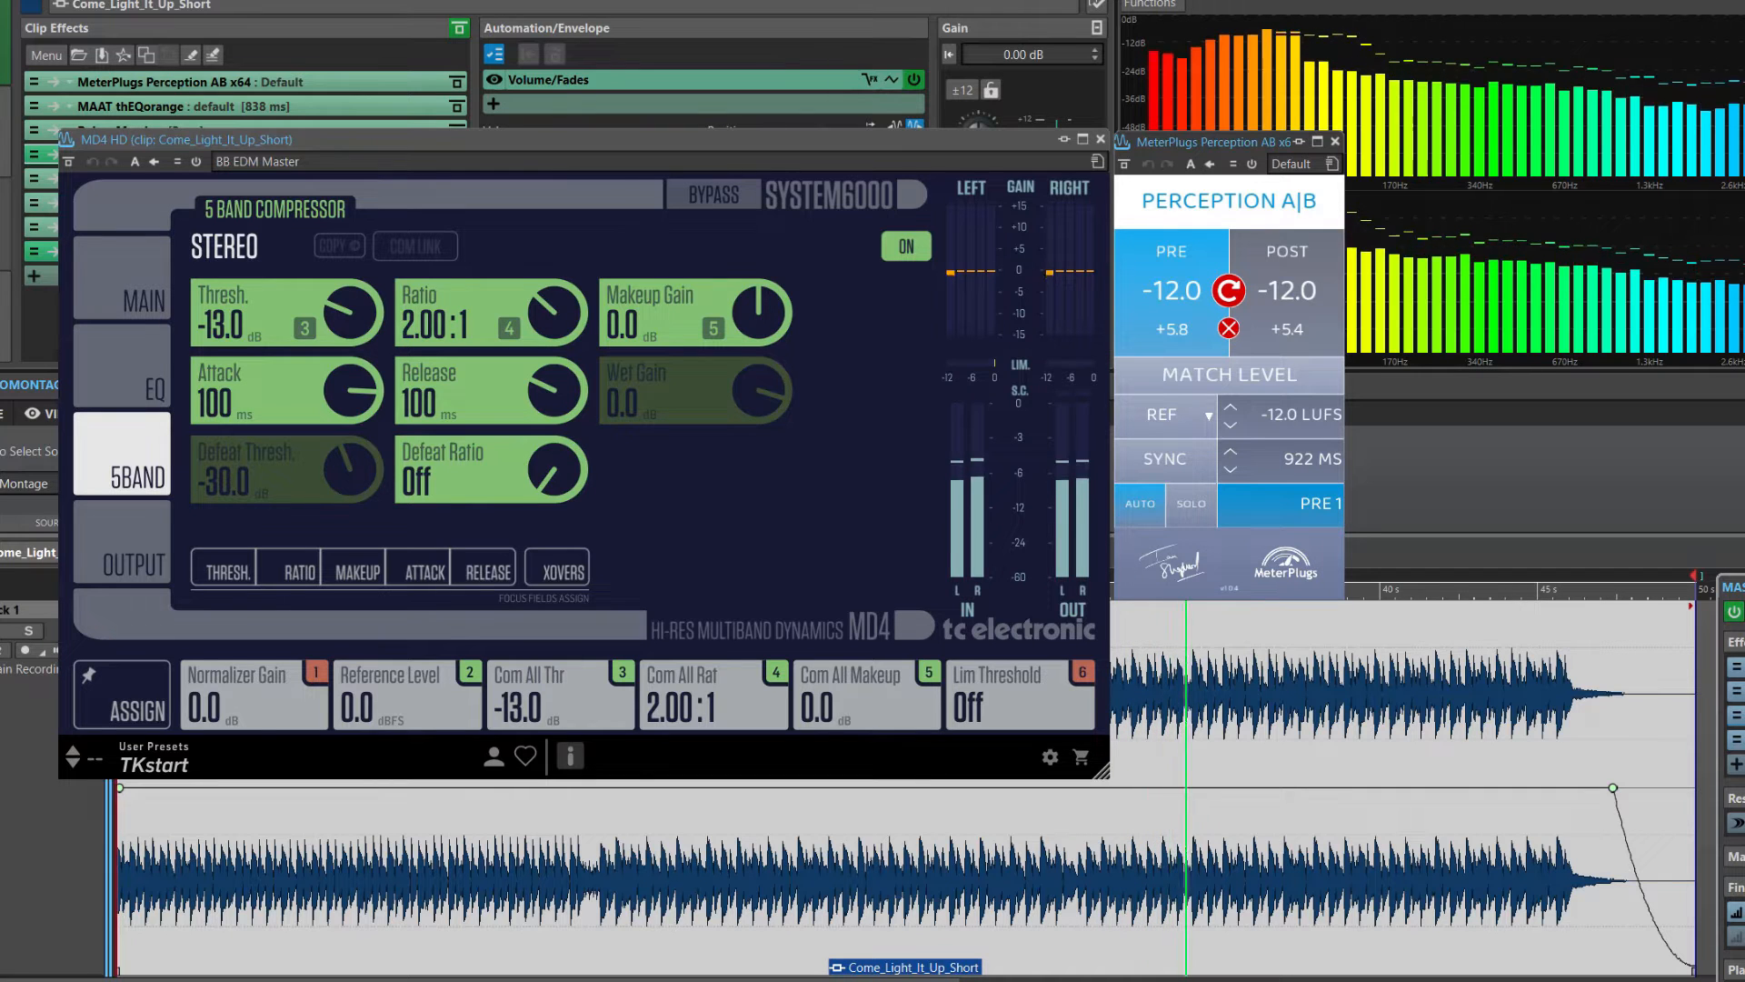
left_click(1287, 291)
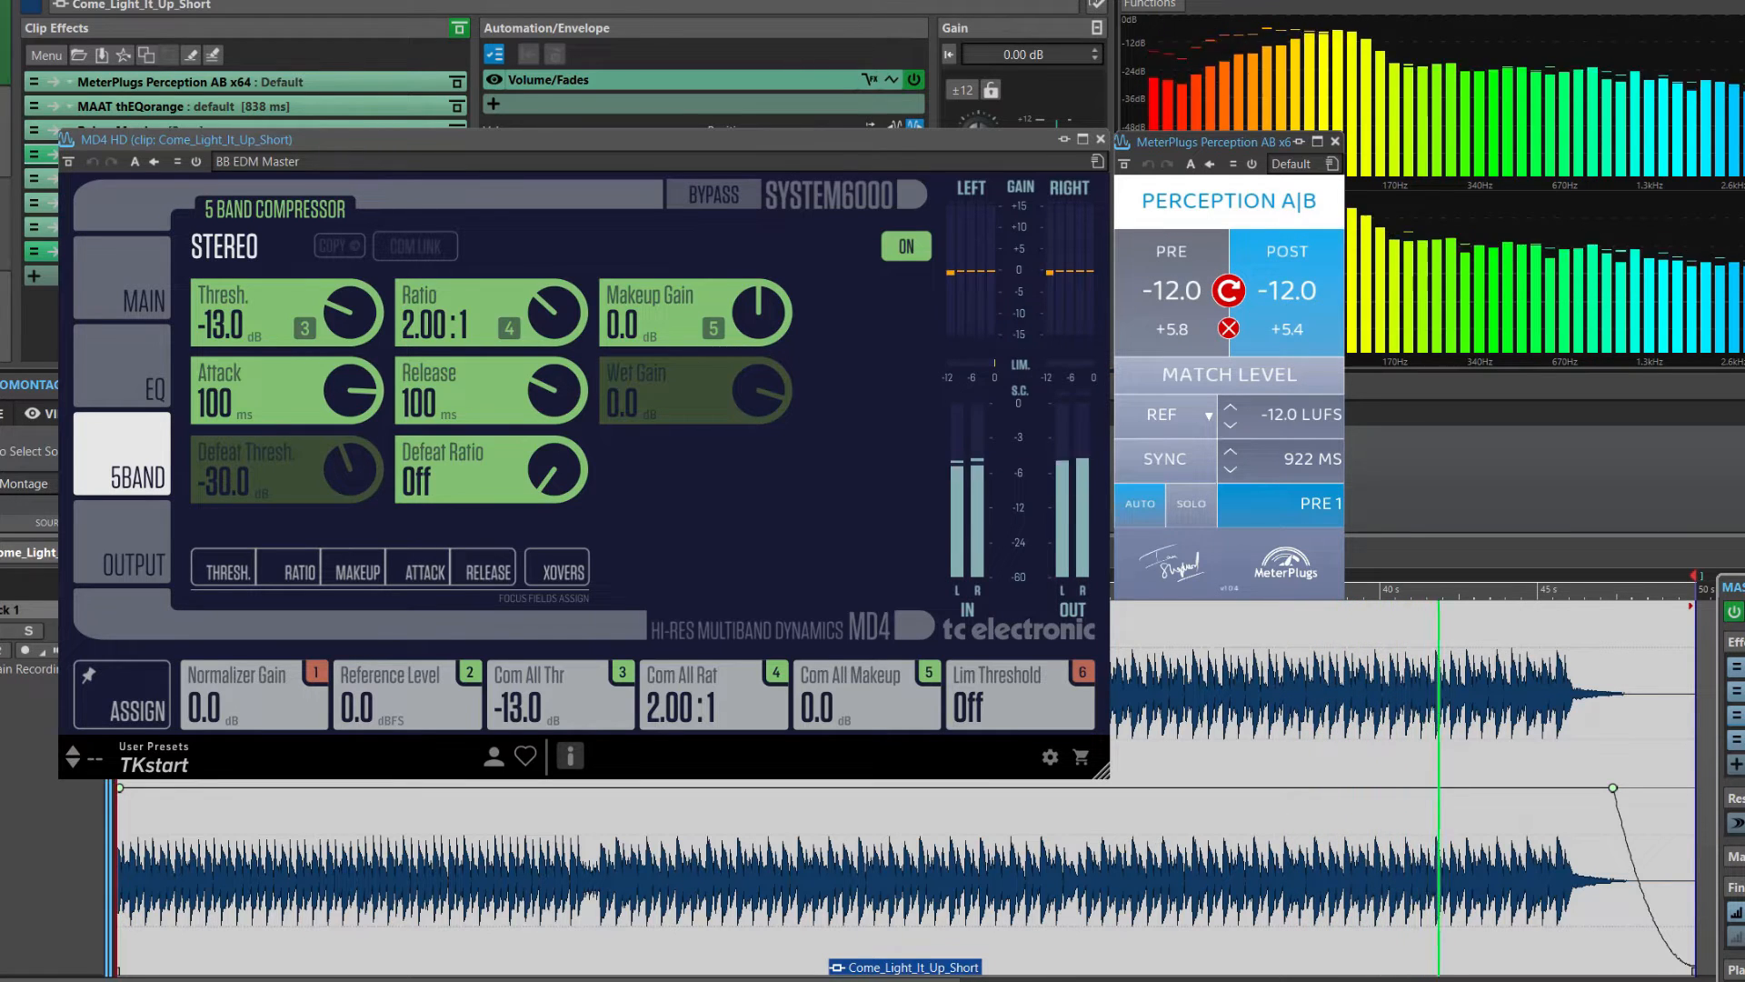
left_click(1170, 291)
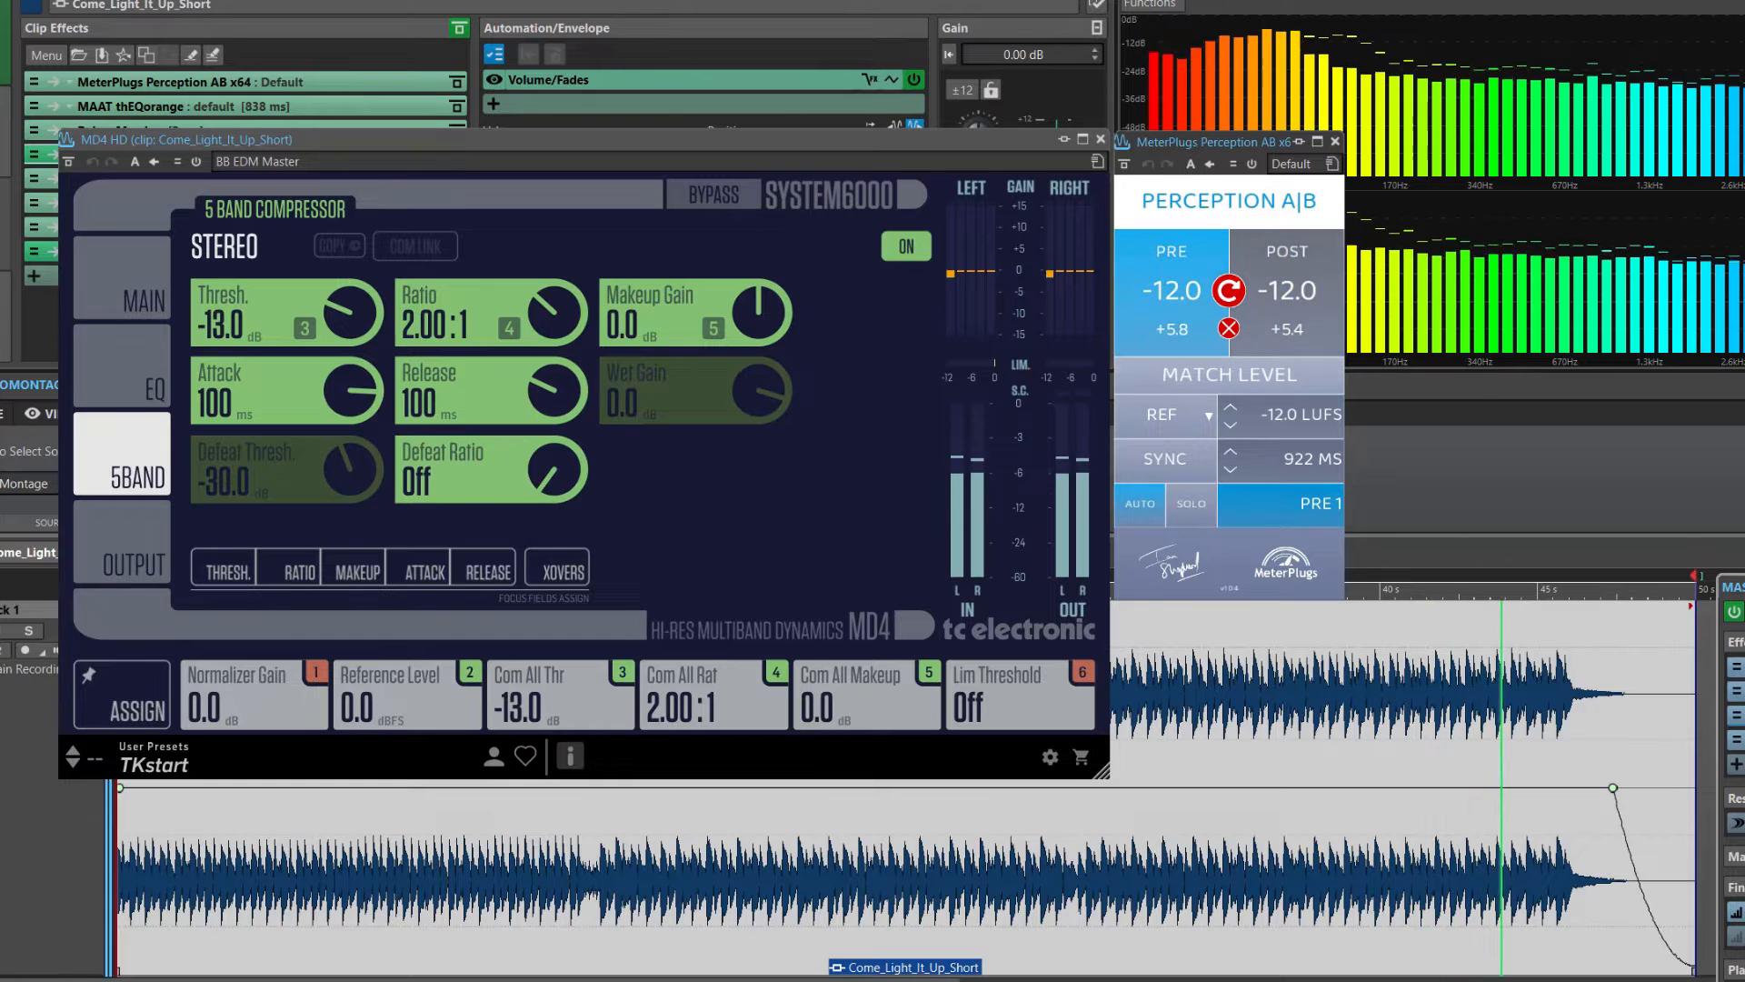
left_click(1287, 290)
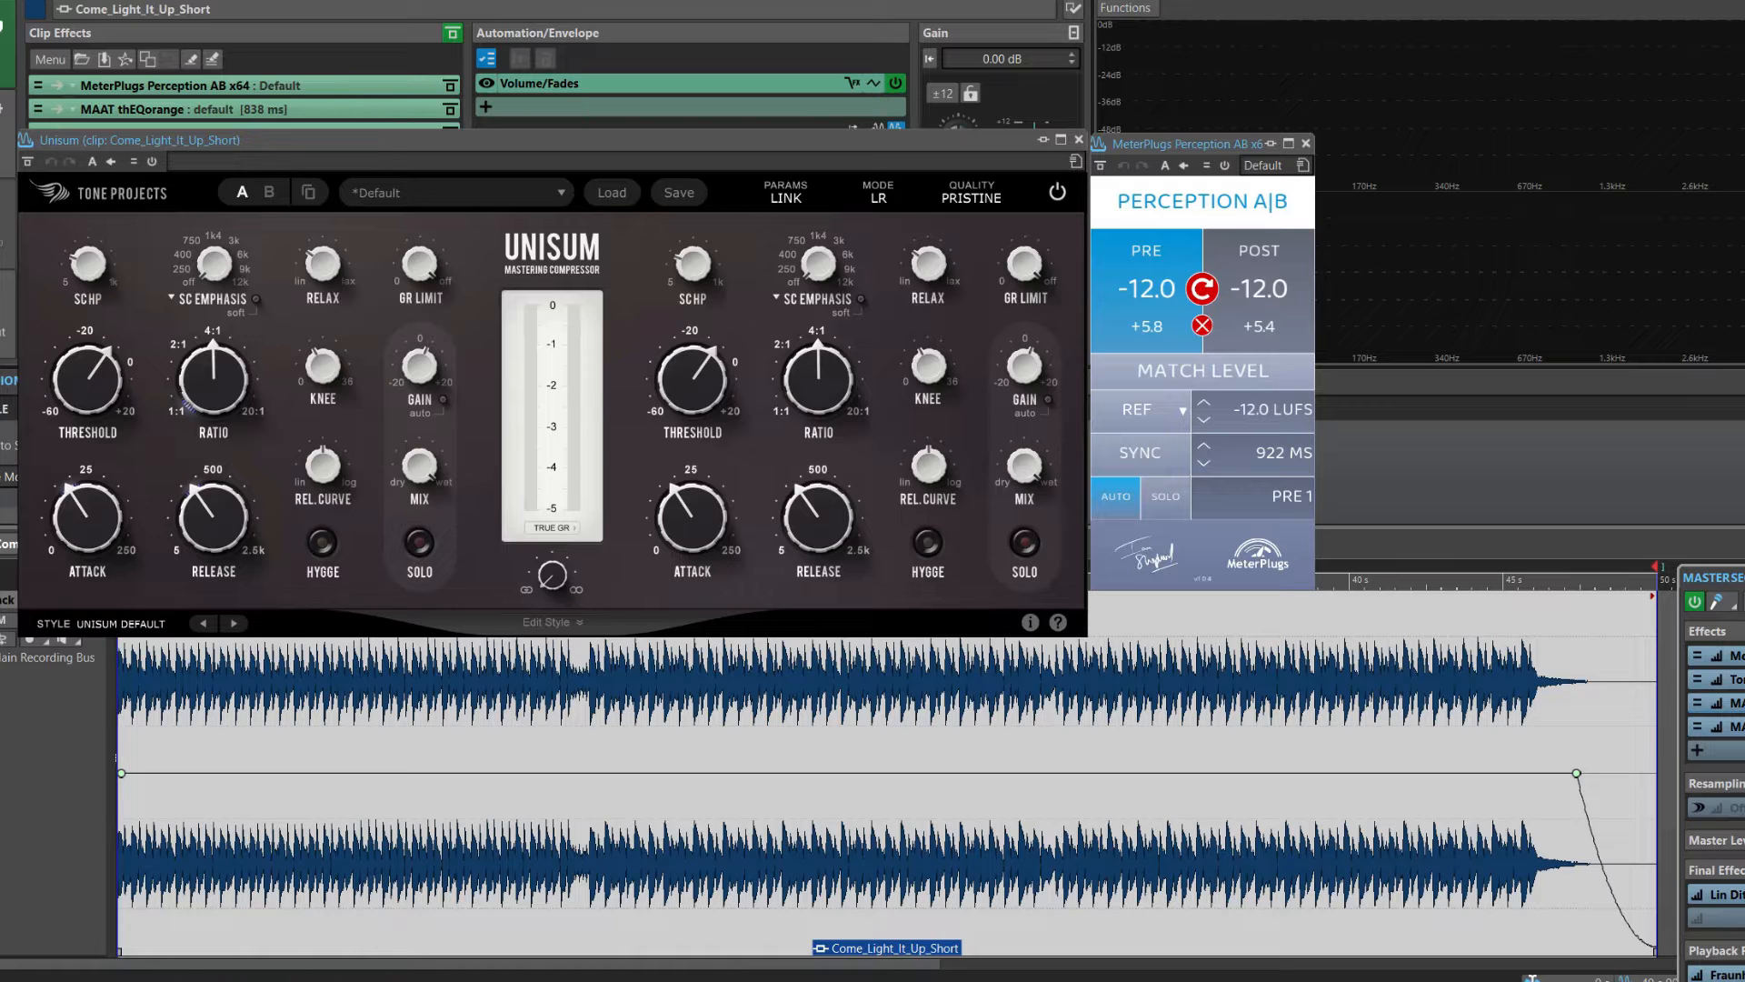
Review the ratio, attack, release and threshold of the Unisum compressor and set its mix to 49%
mouse_move(186, 404)
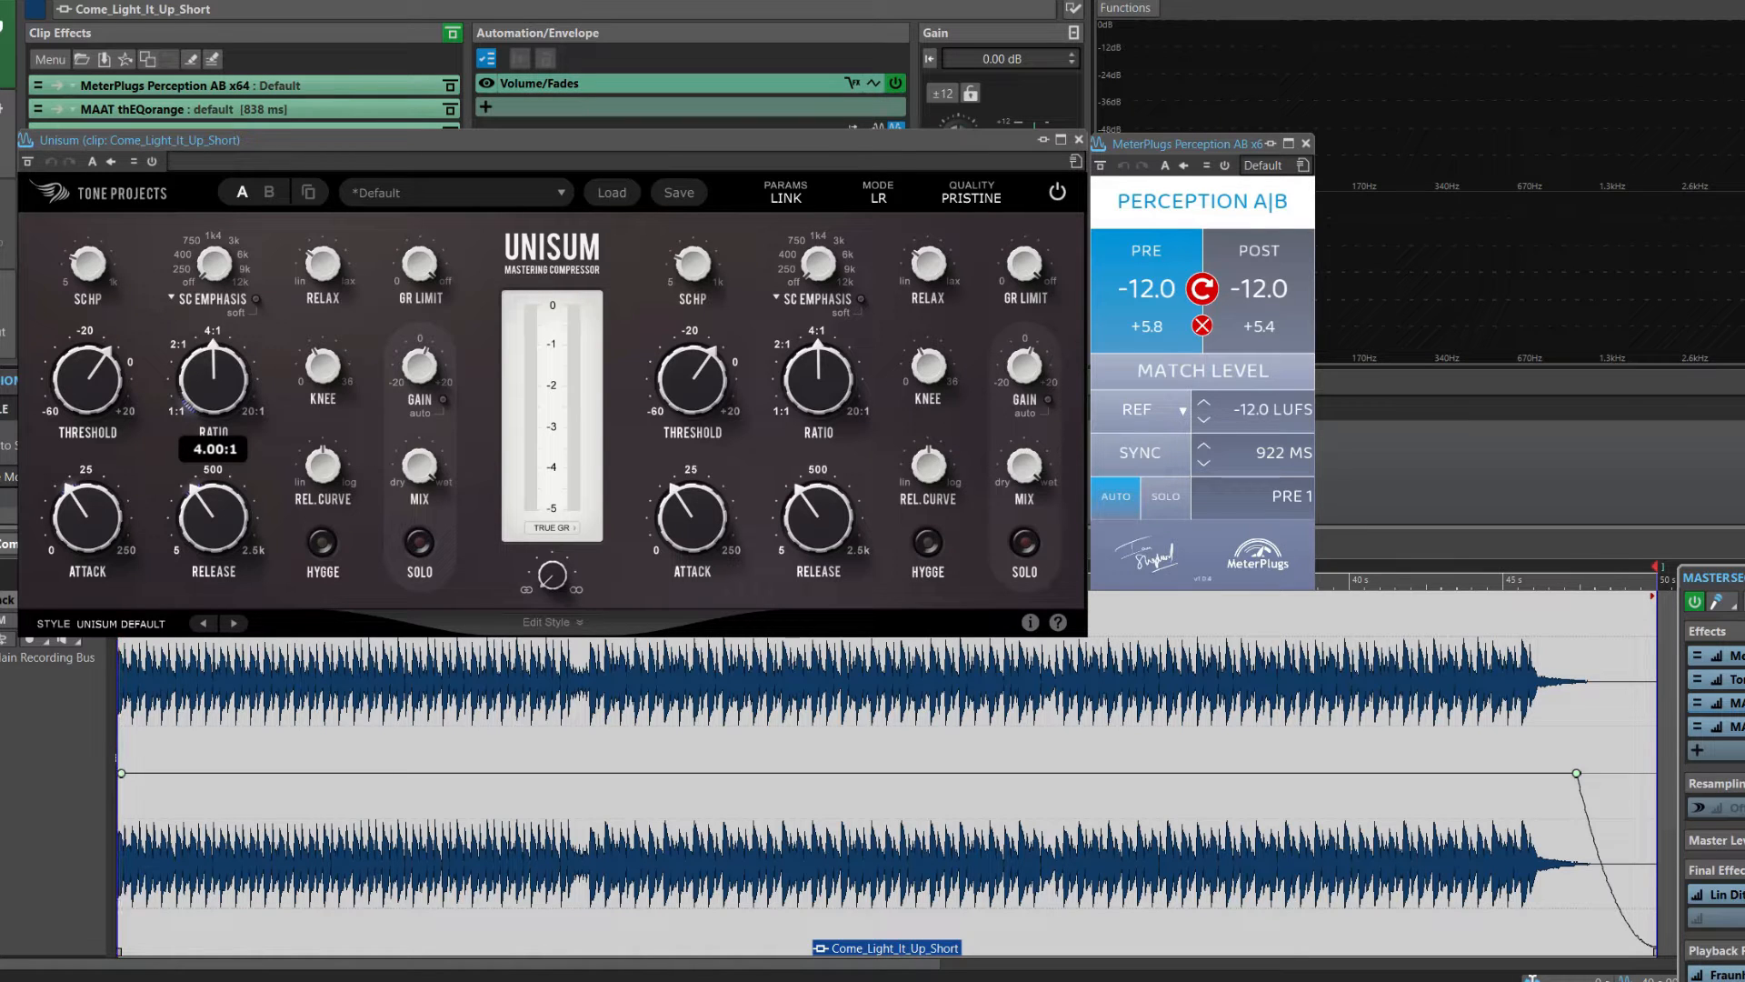
mouse_move(86, 518)
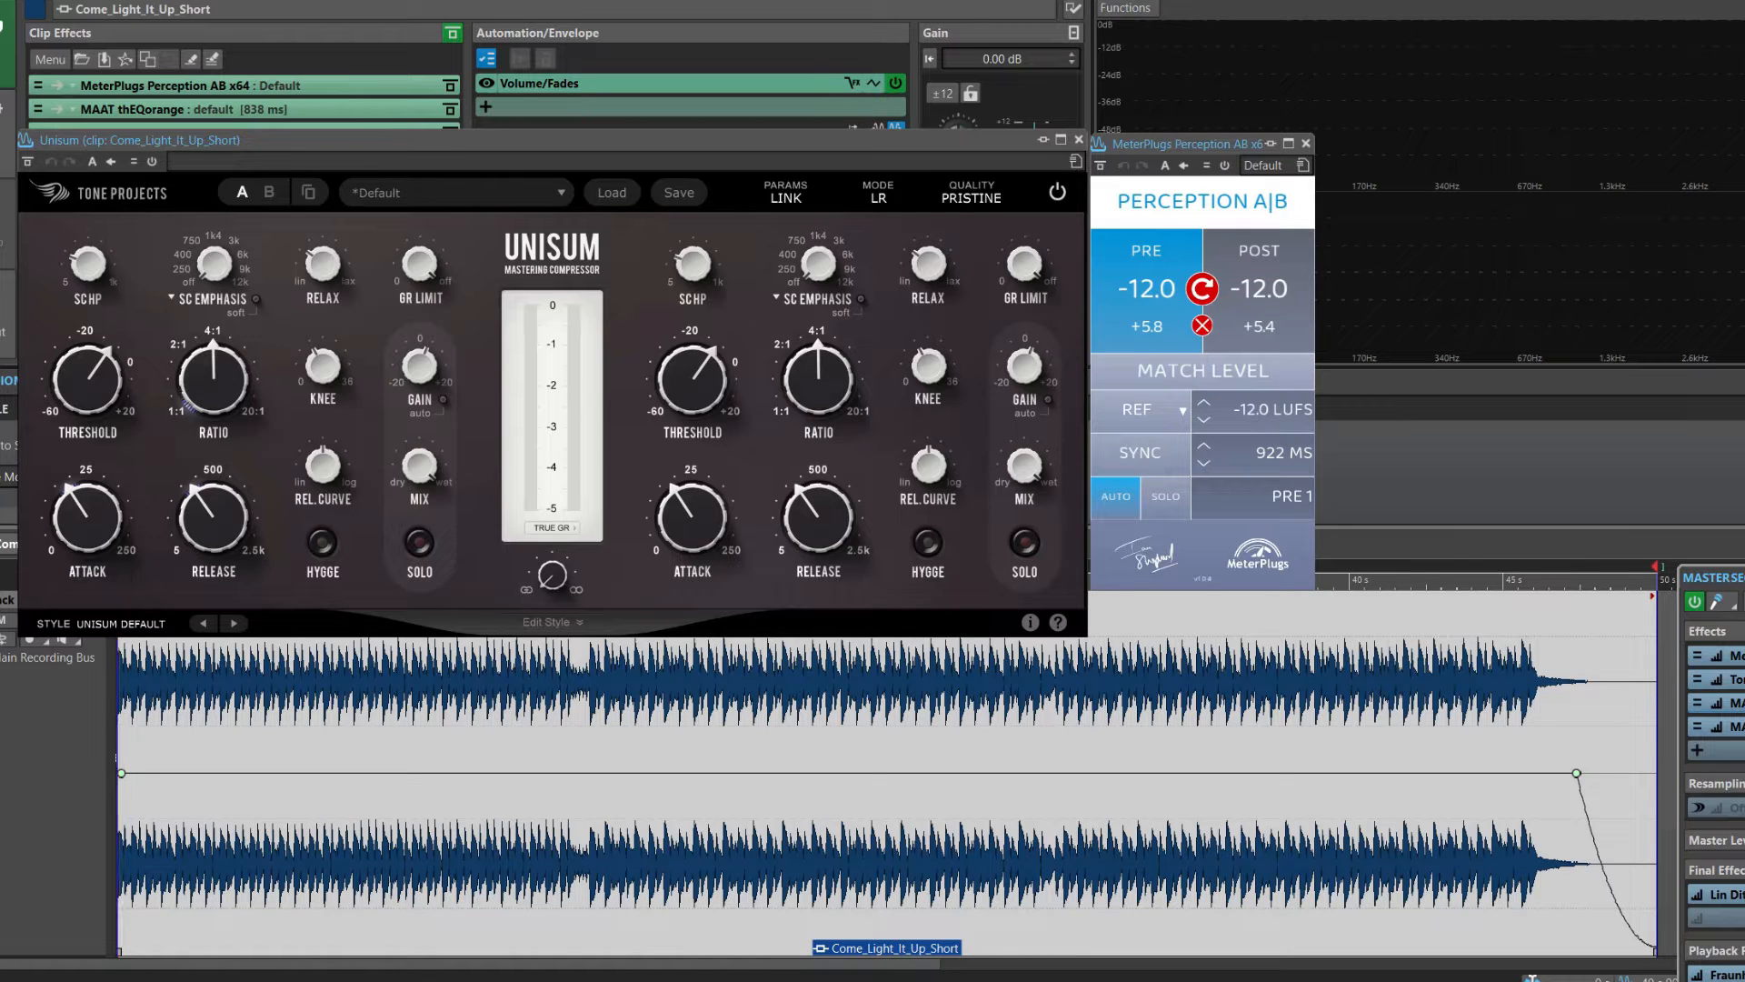
mouse_move(213, 517)
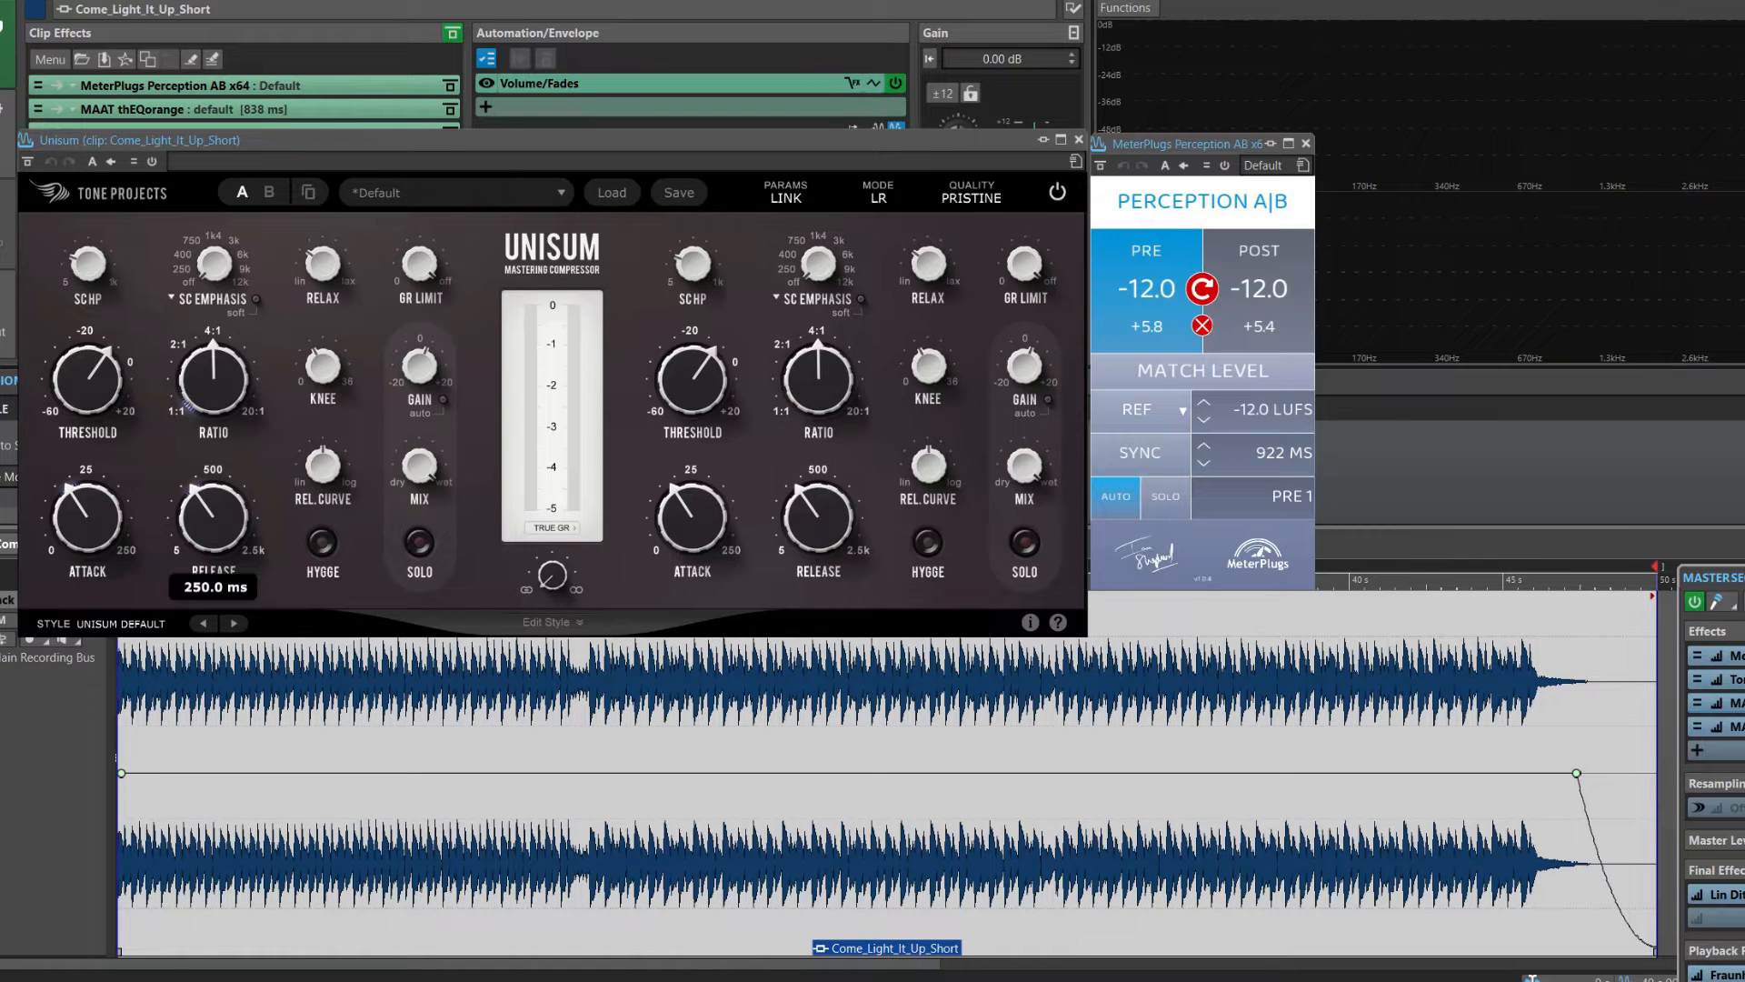
mouse_move(212, 377)
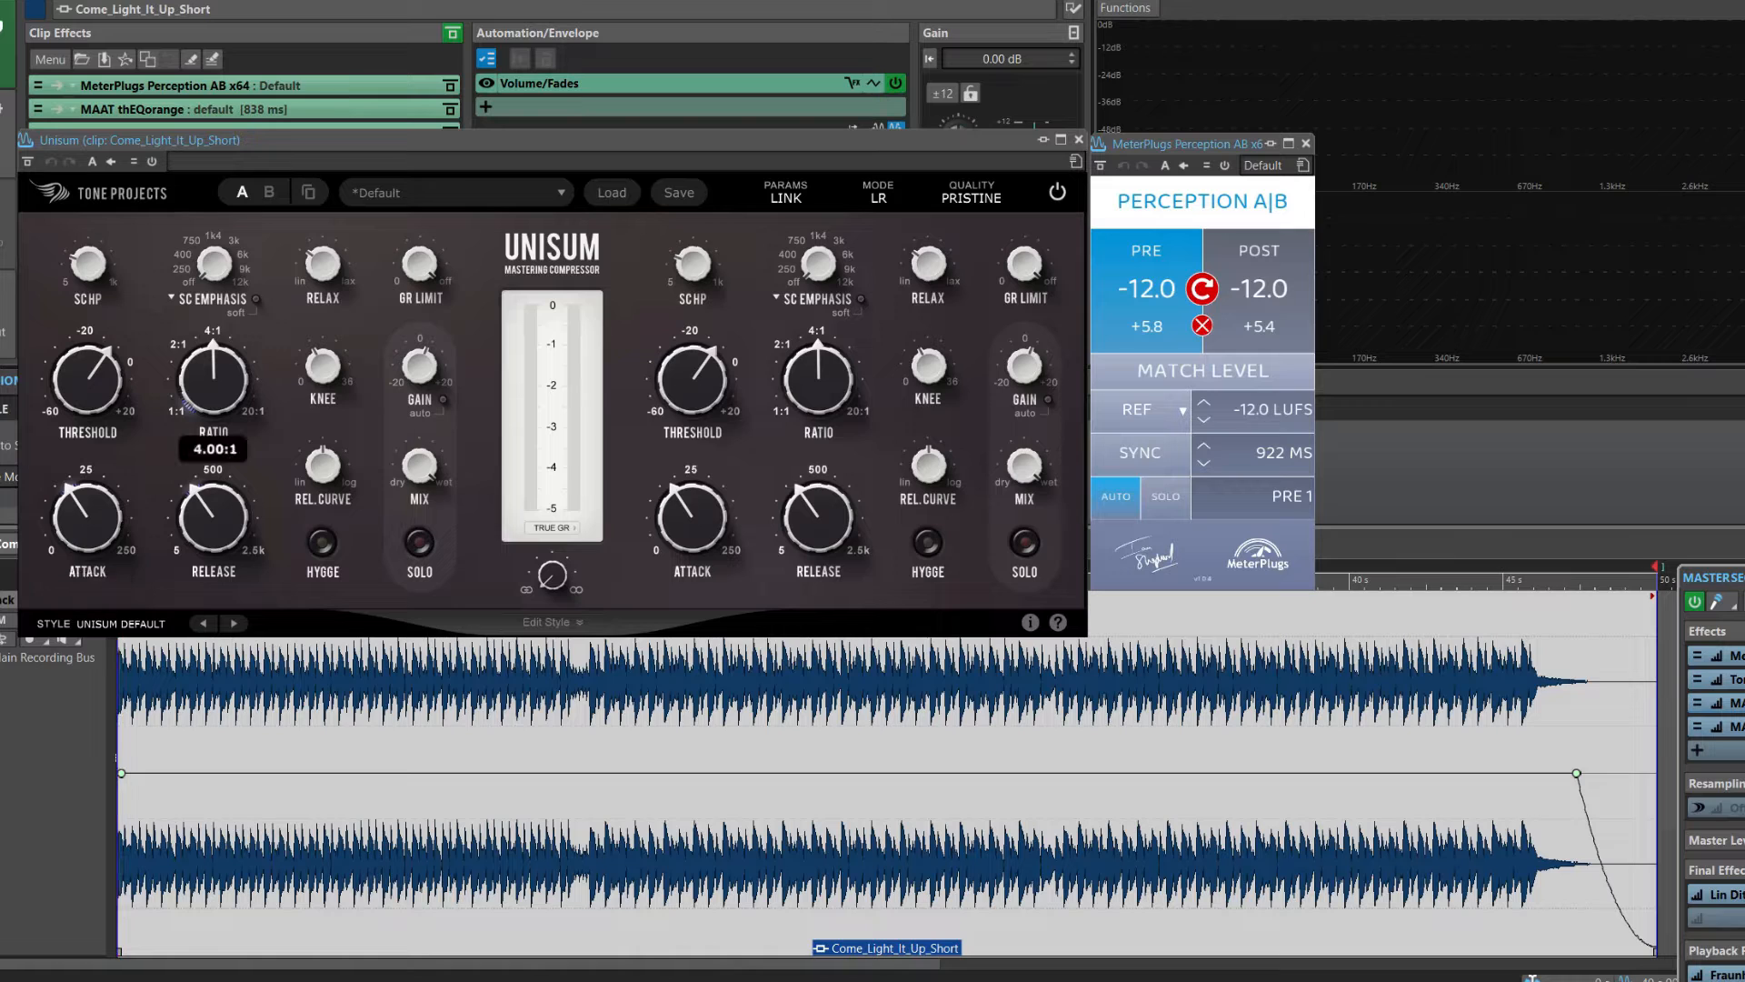
mouse_move(86, 377)
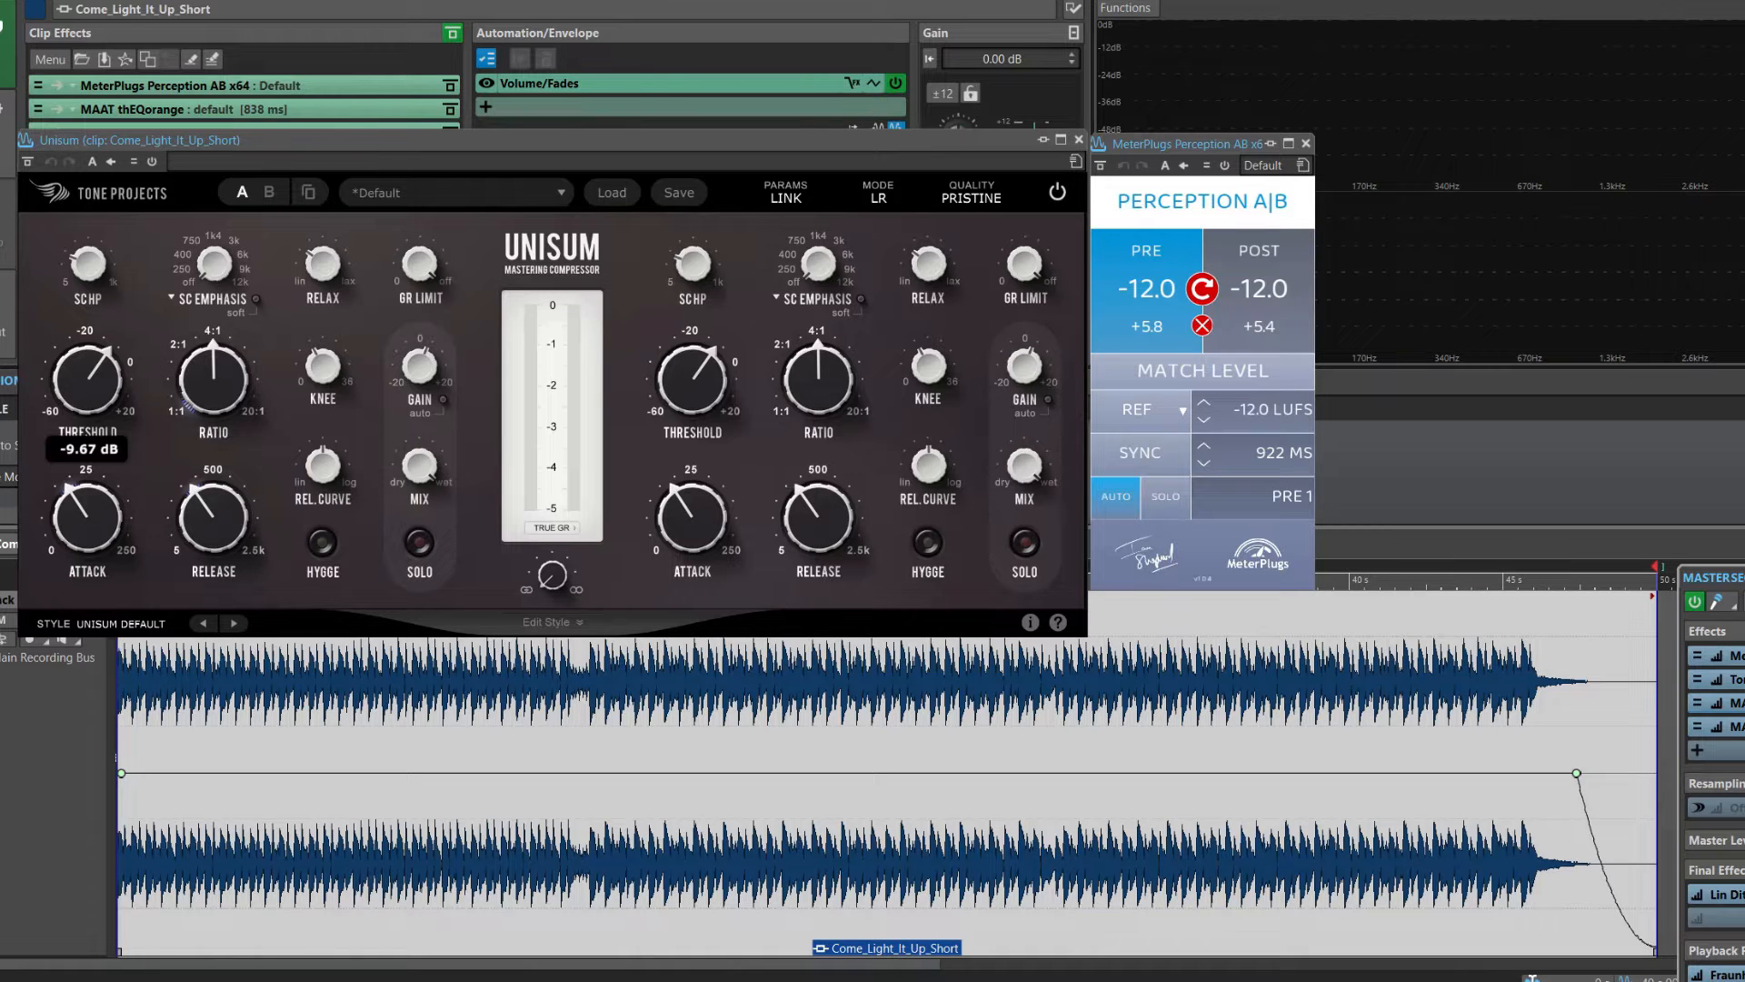
mouse_move(419, 465)
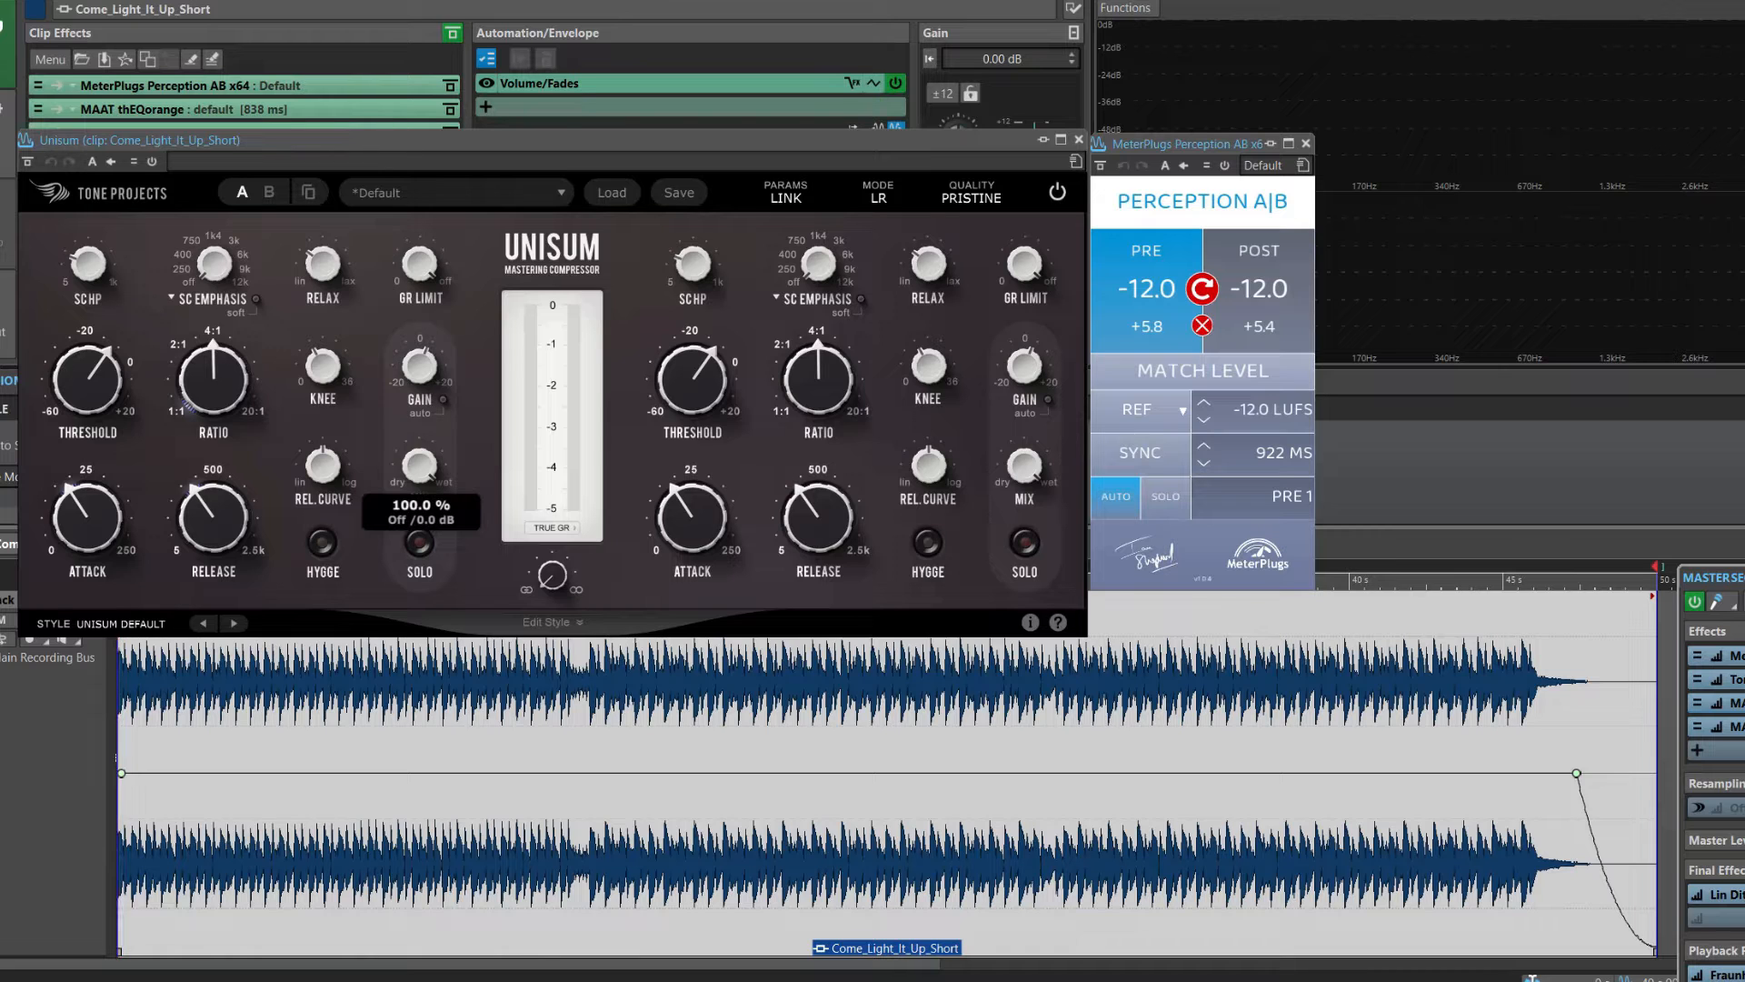
left_click_drag(419, 465, 419, 476)
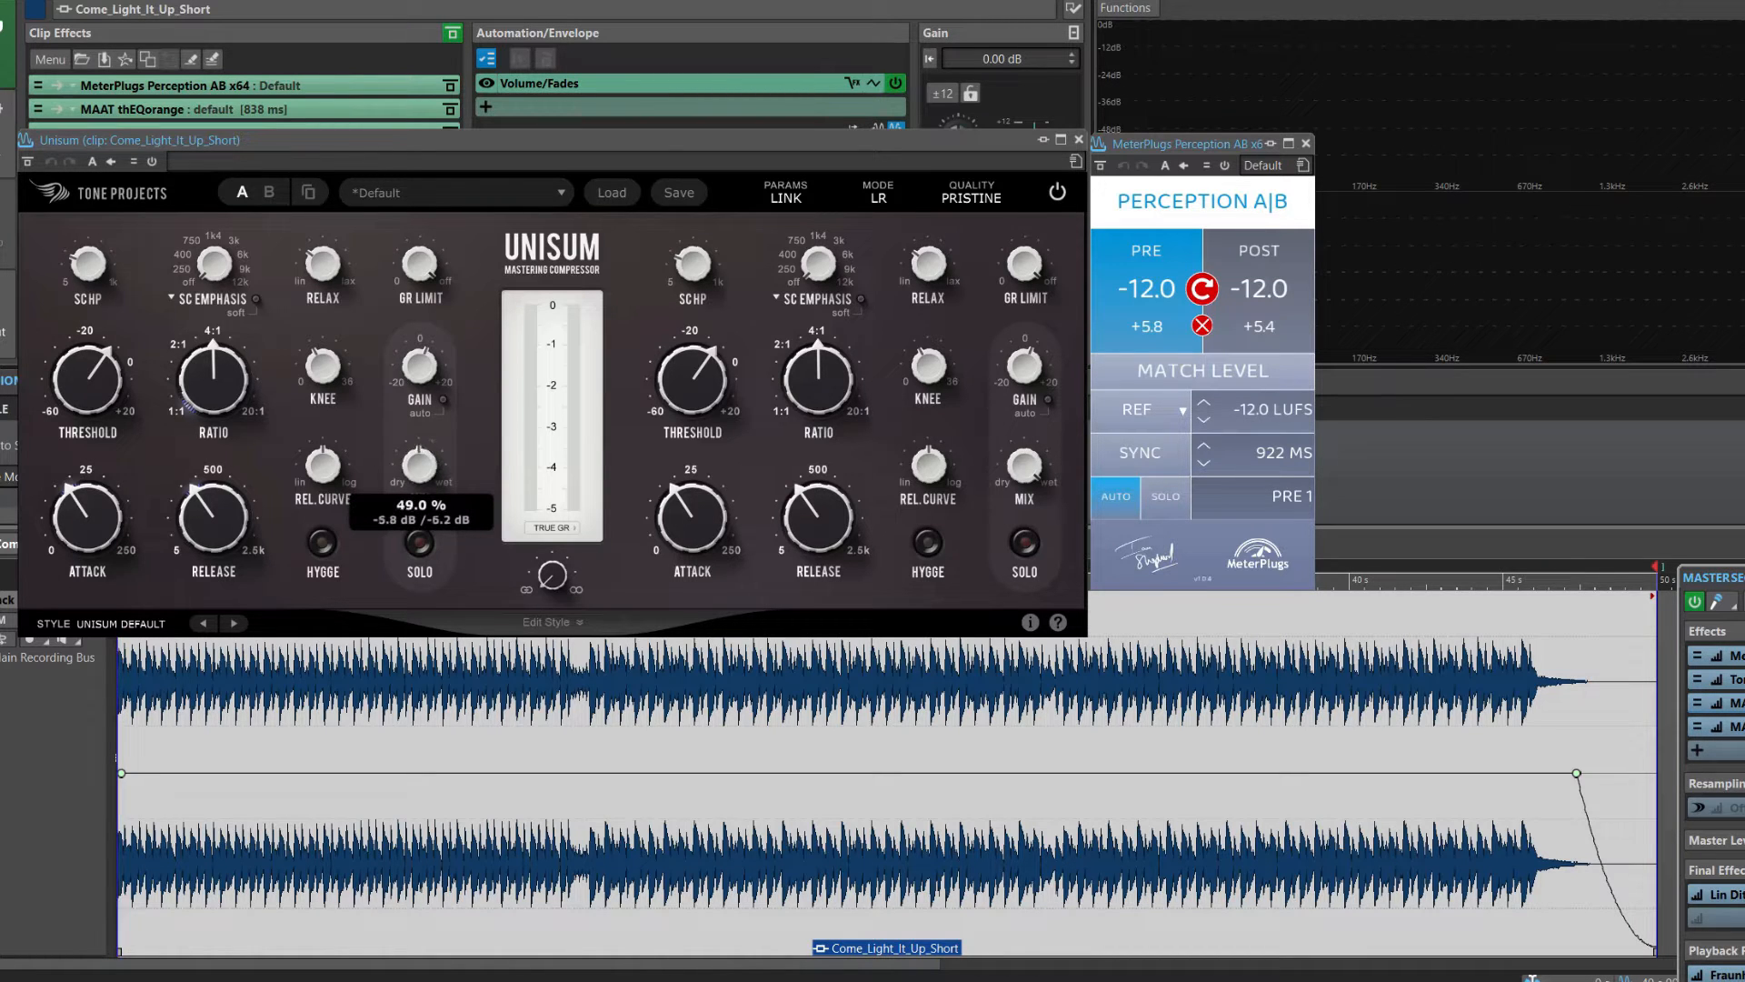
mouse_move(419, 467)
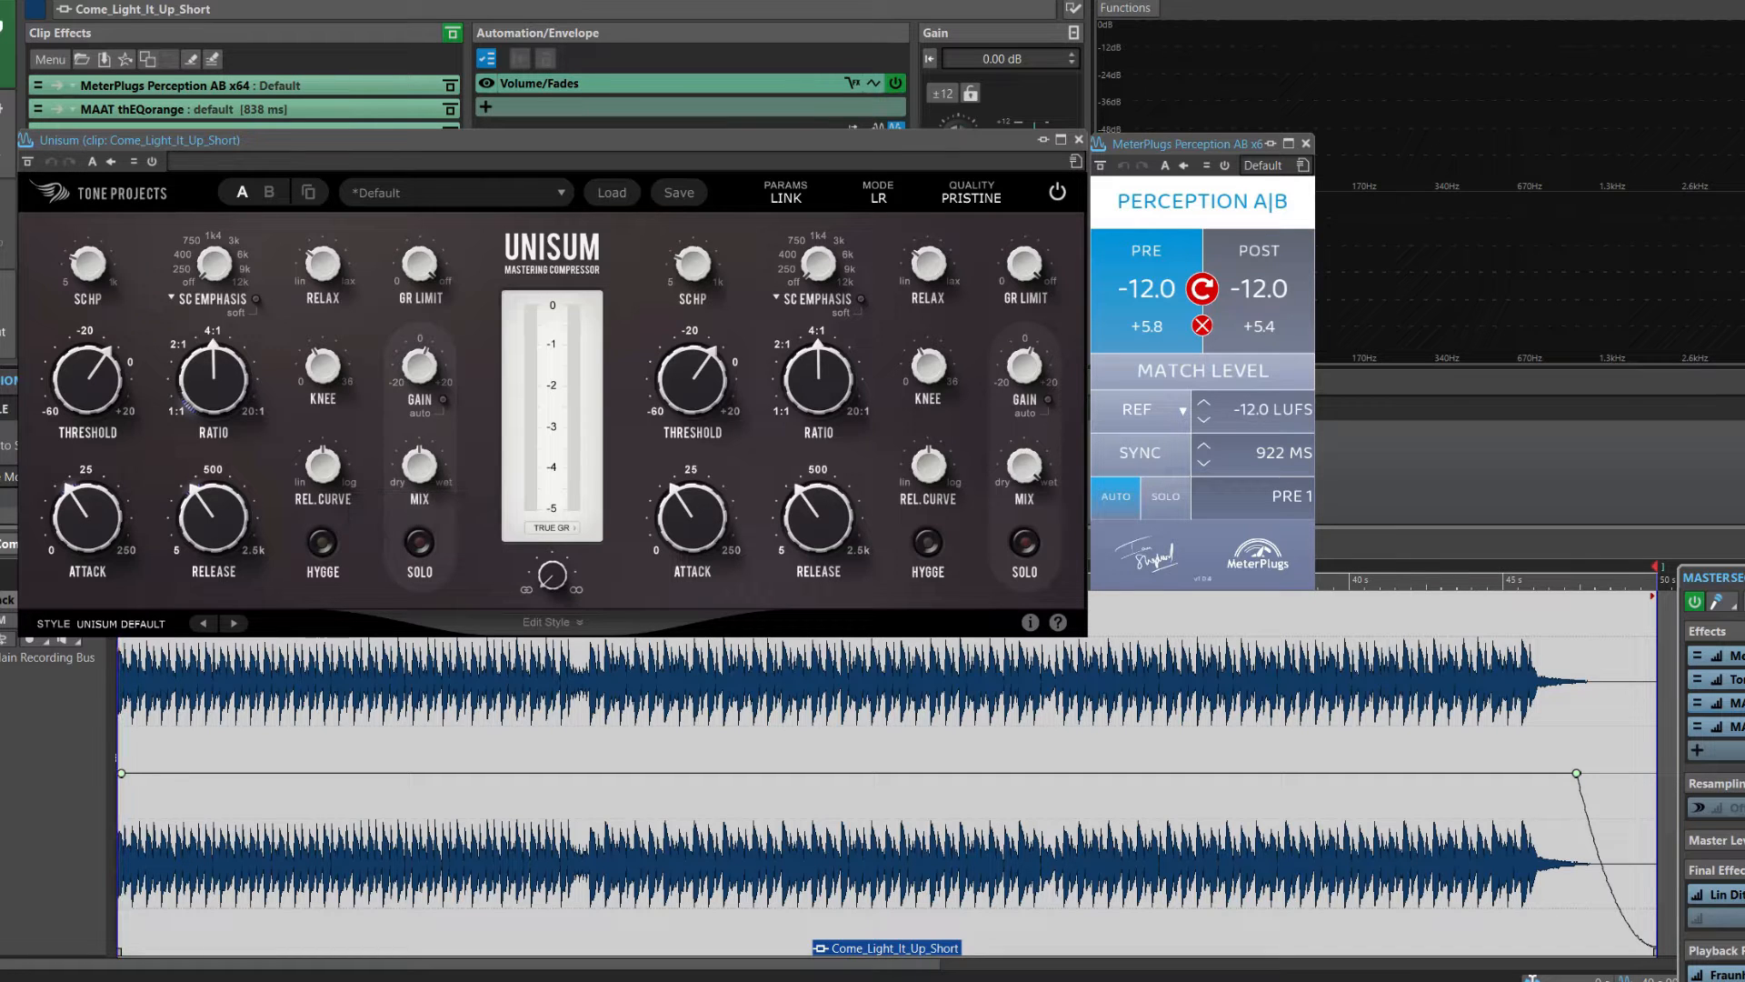
Check Unisum's sidechain high-pass and gain, and compare the pre and post signals during playback
mouse_move(88, 264)
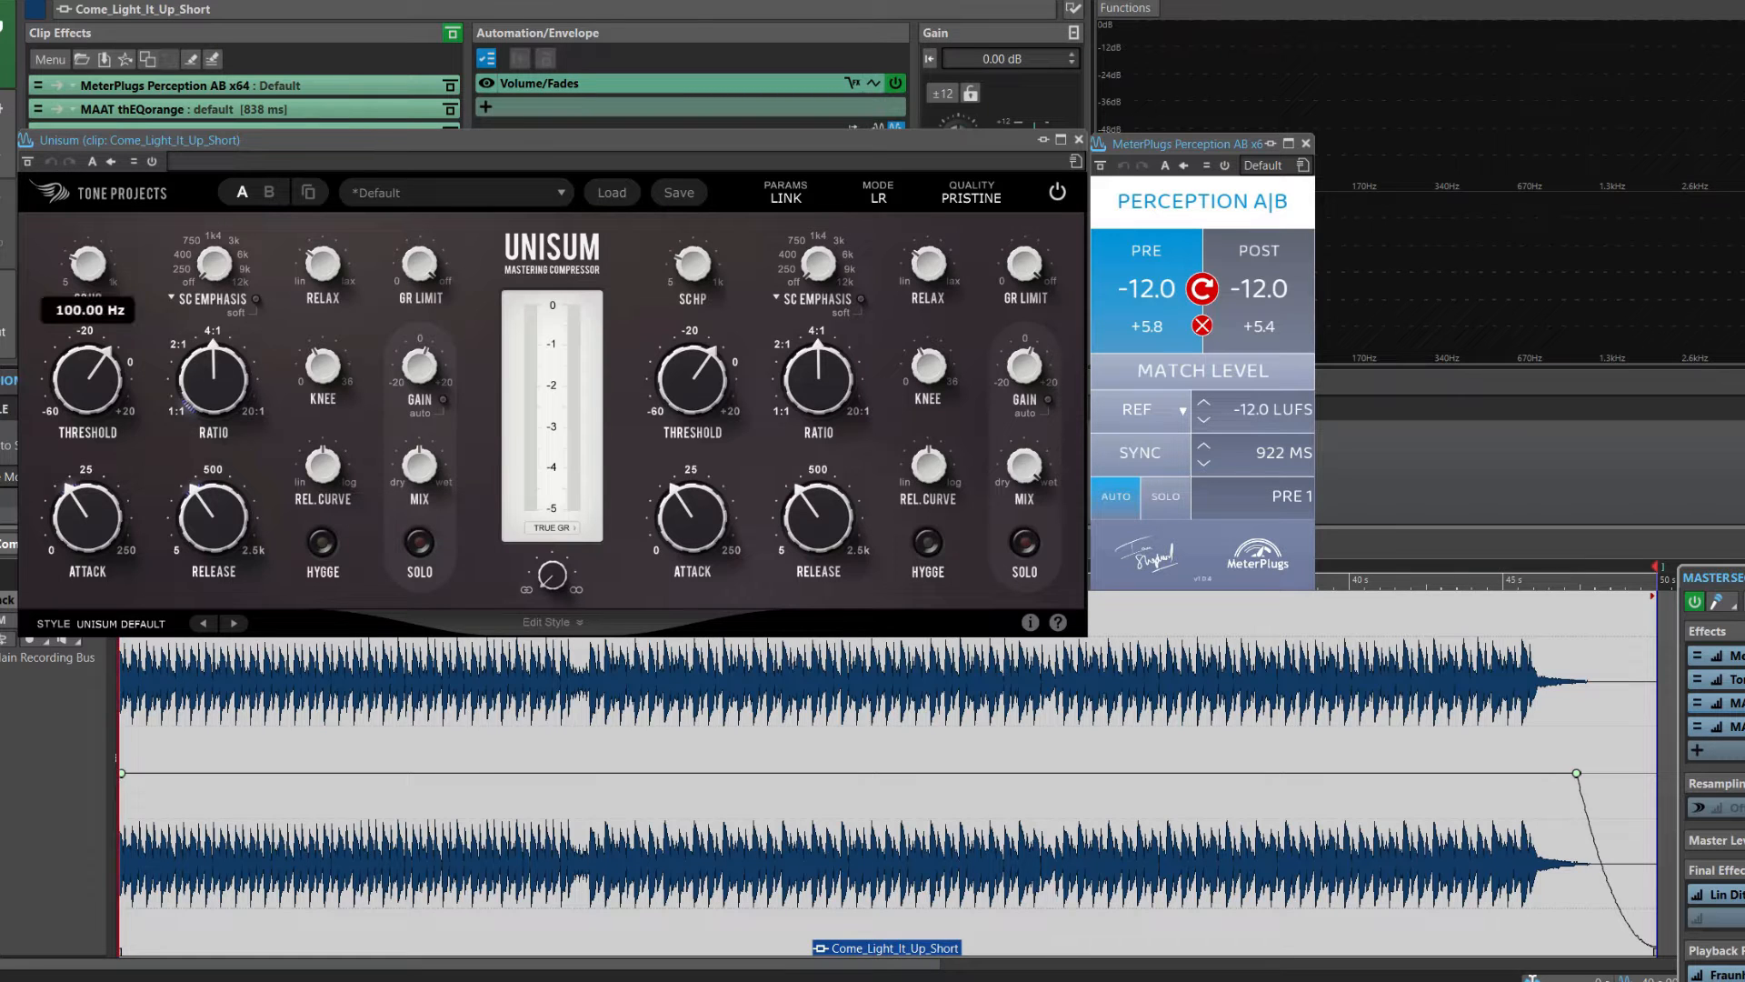
mouse_move(419, 366)
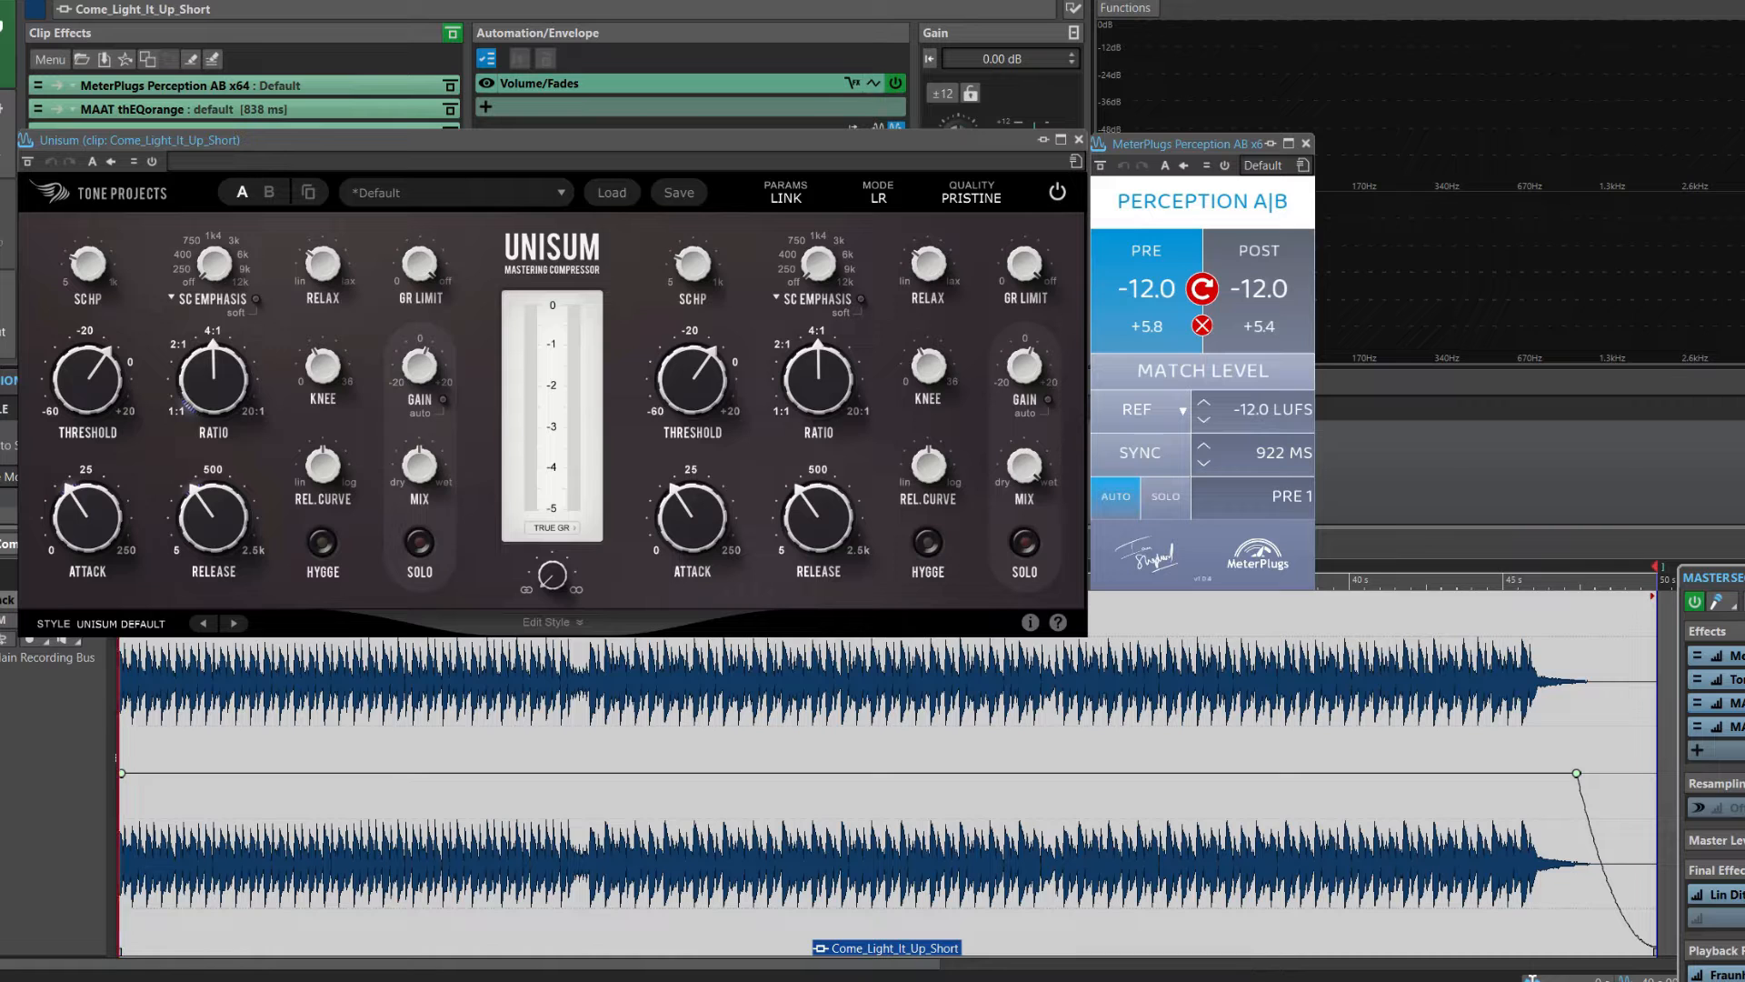
key("space")
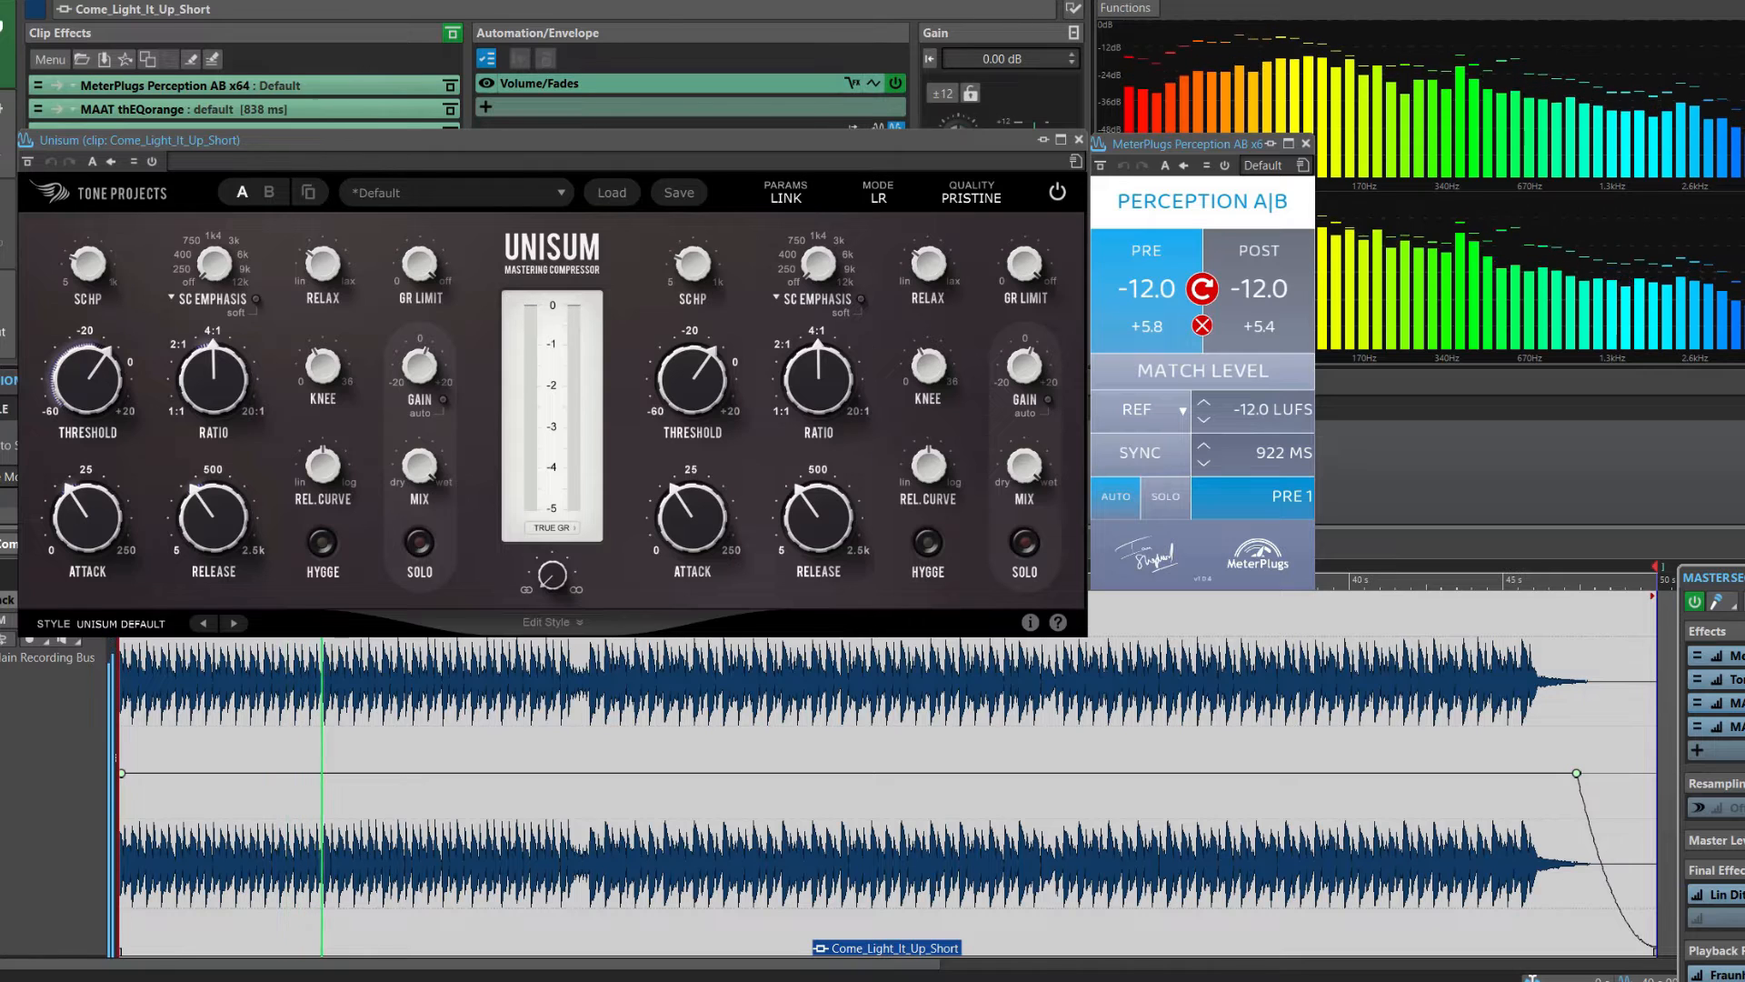
left_click(1259, 289)
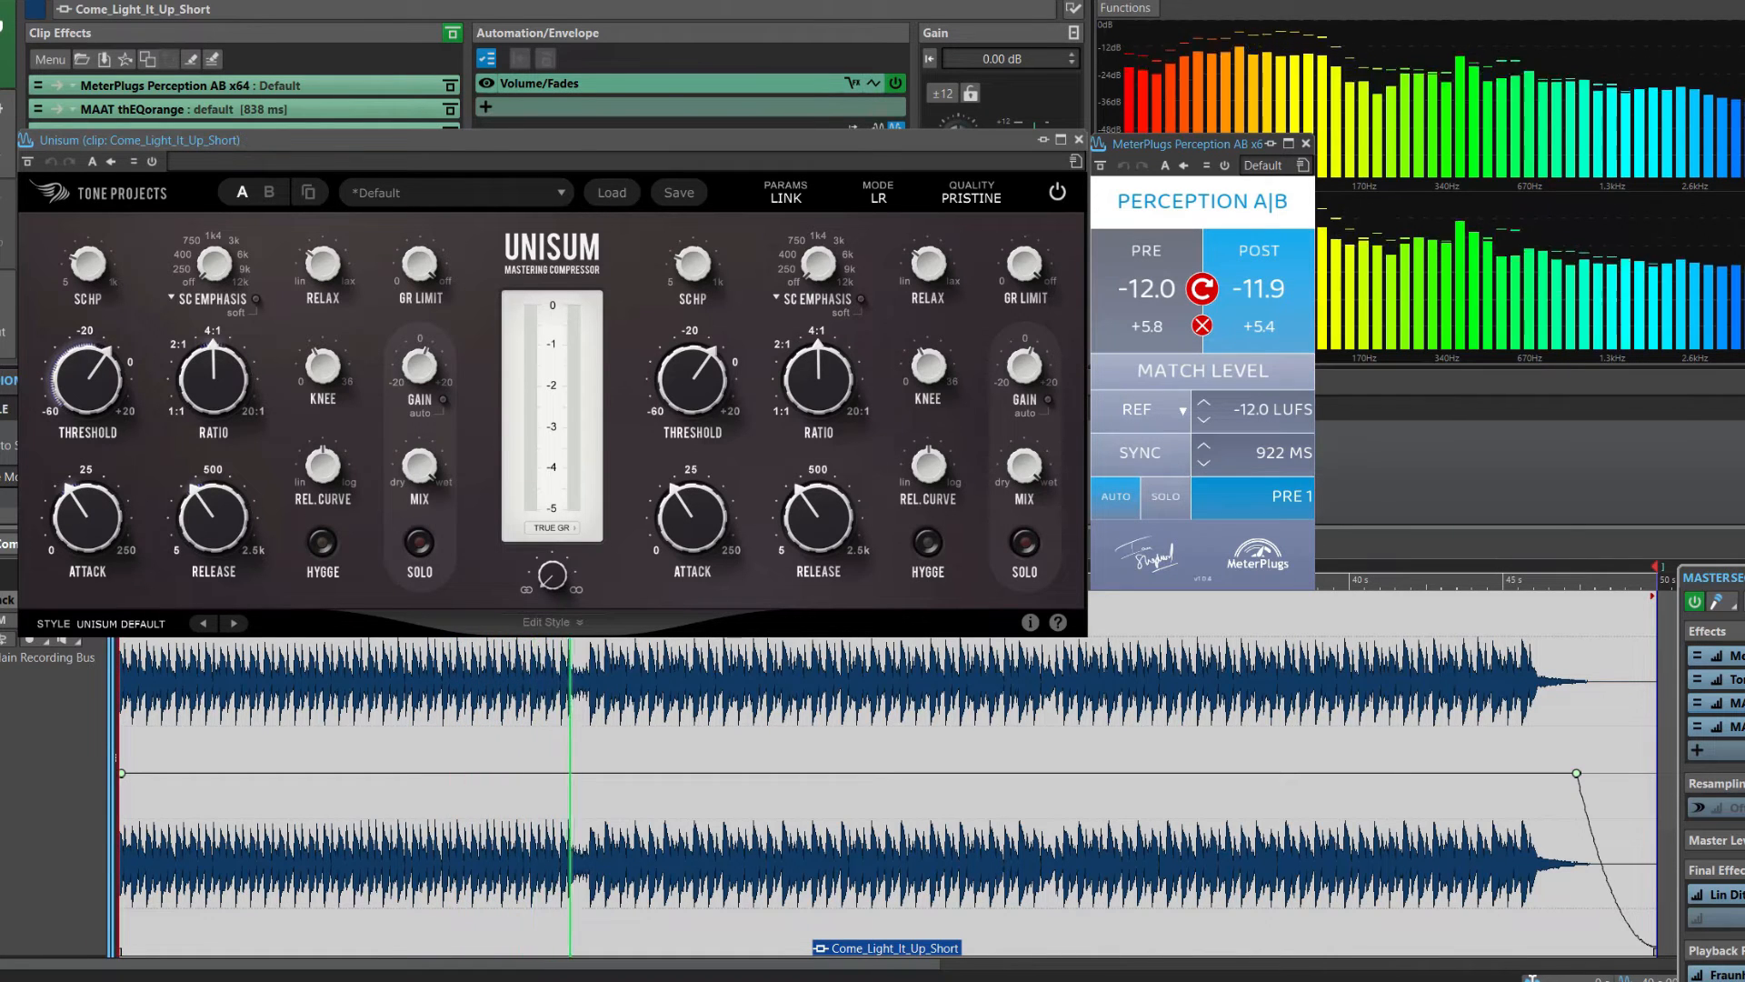
left_click(1146, 289)
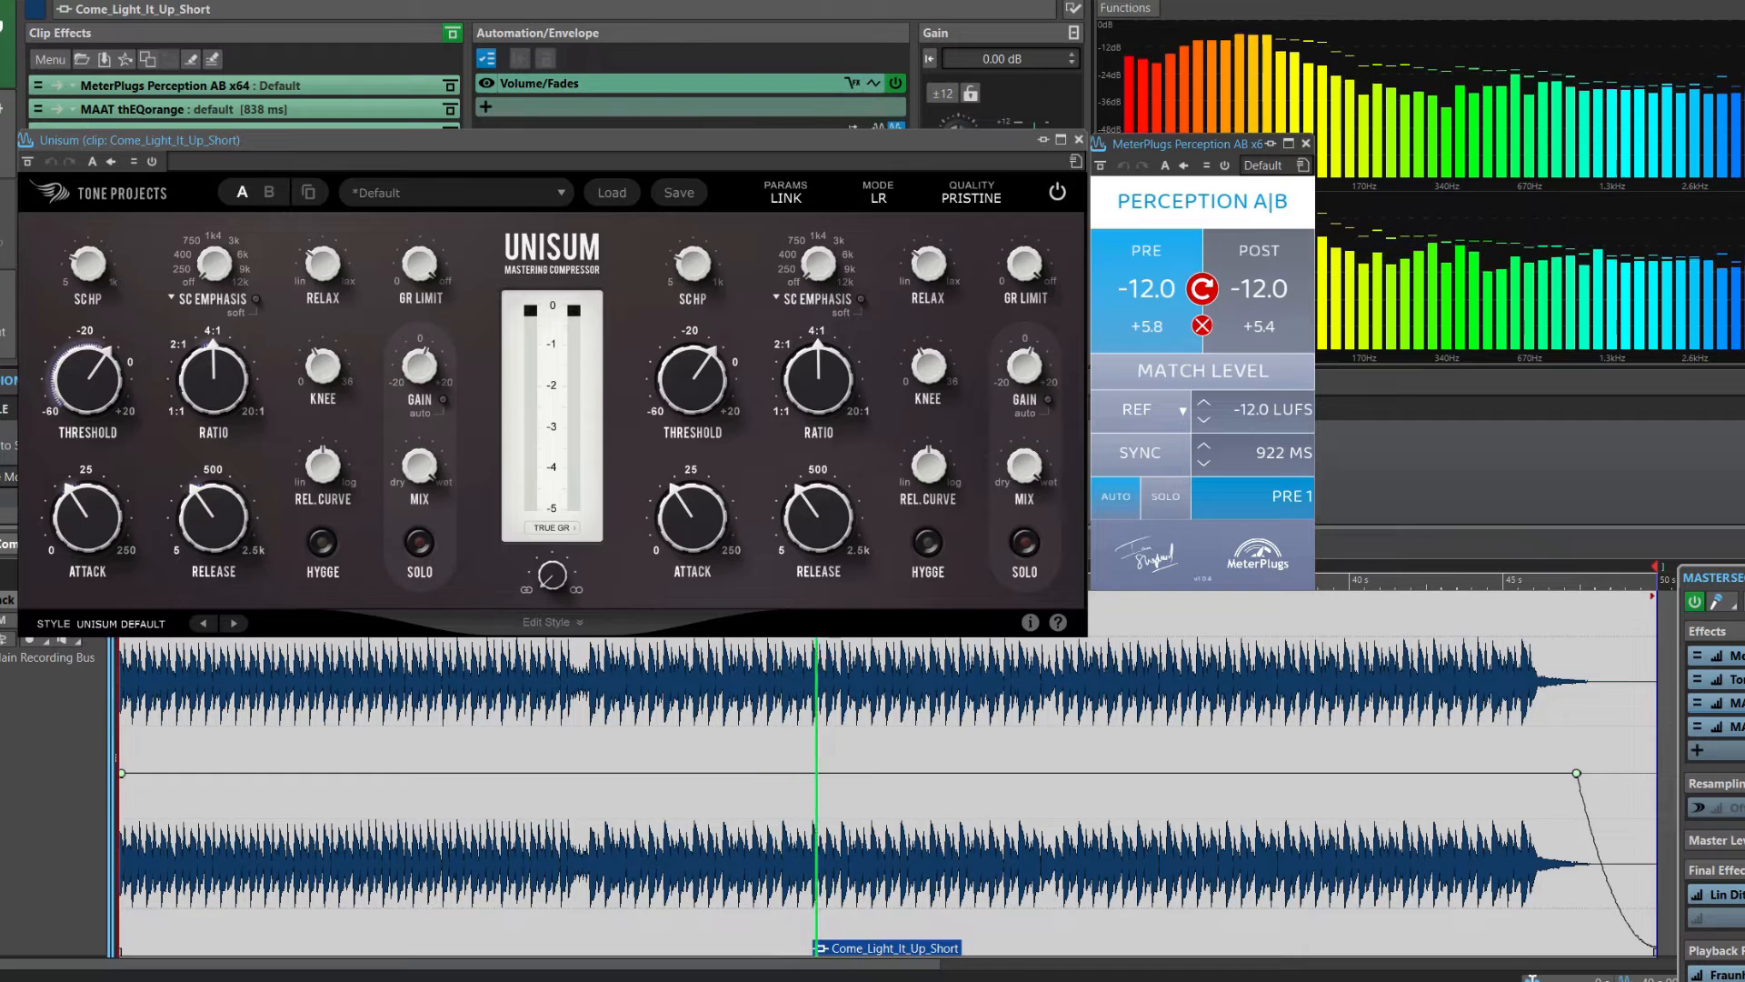
left_click(1258, 289)
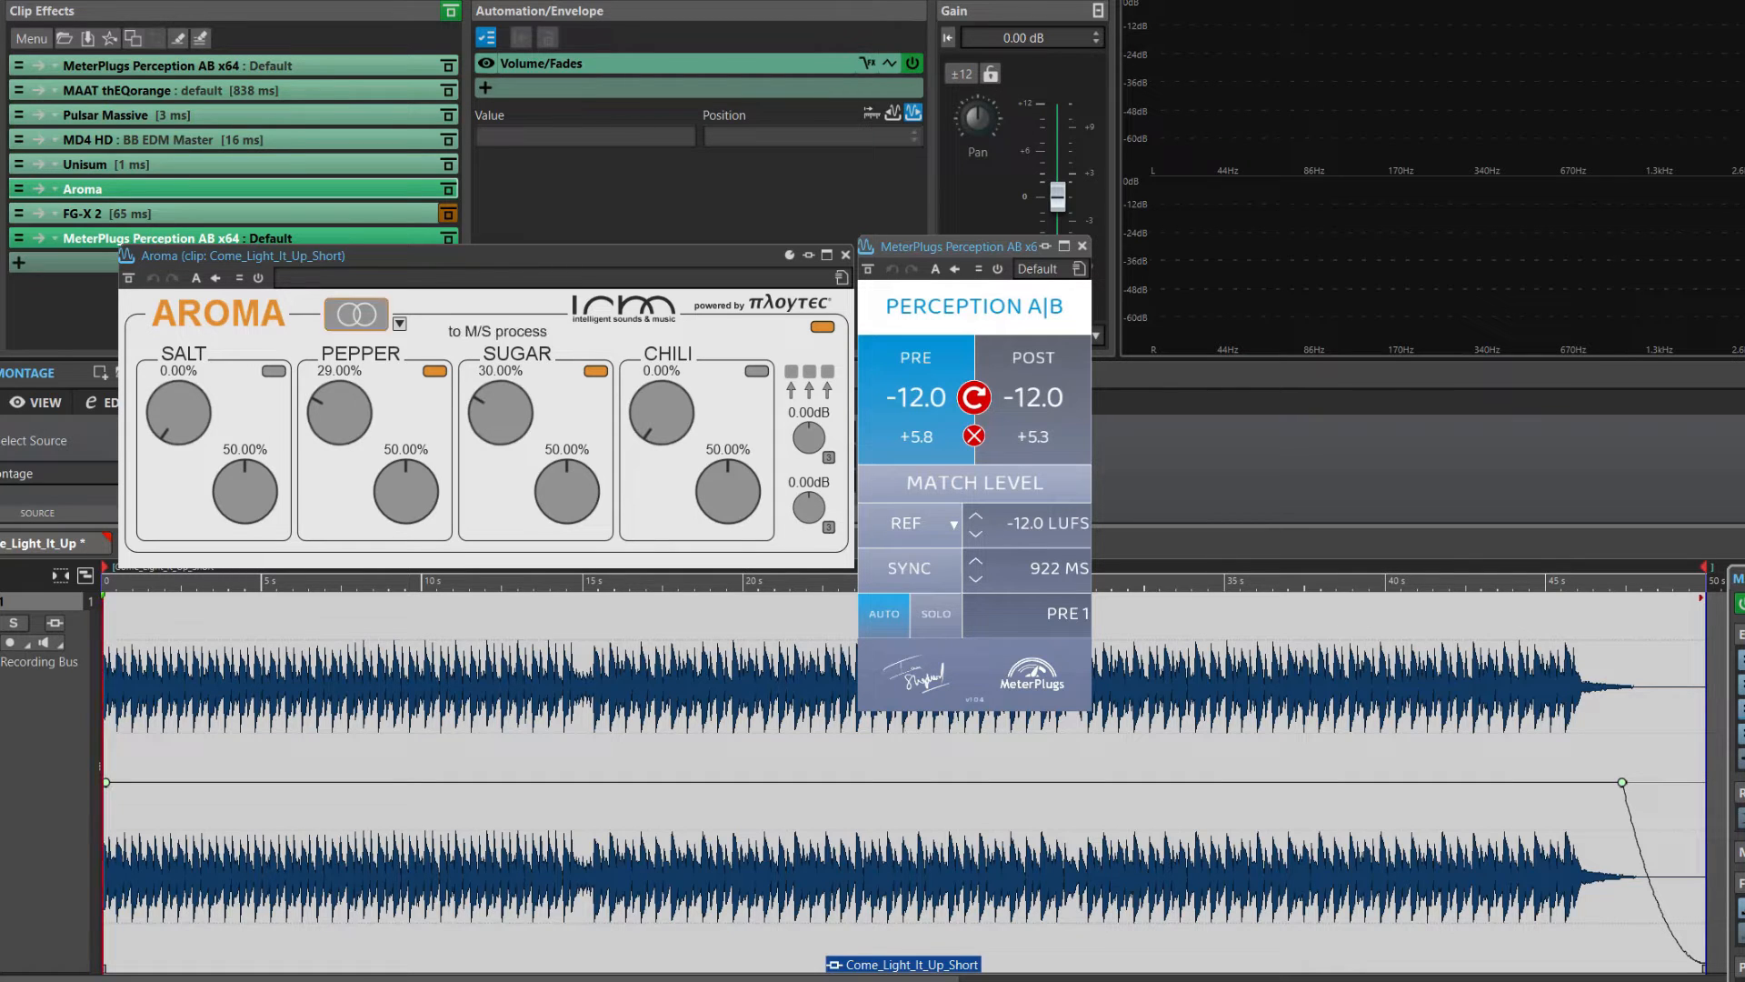
Switch Aroma to M/S processing and compare the pre and post signals while the clip plays
left_click(357, 315)
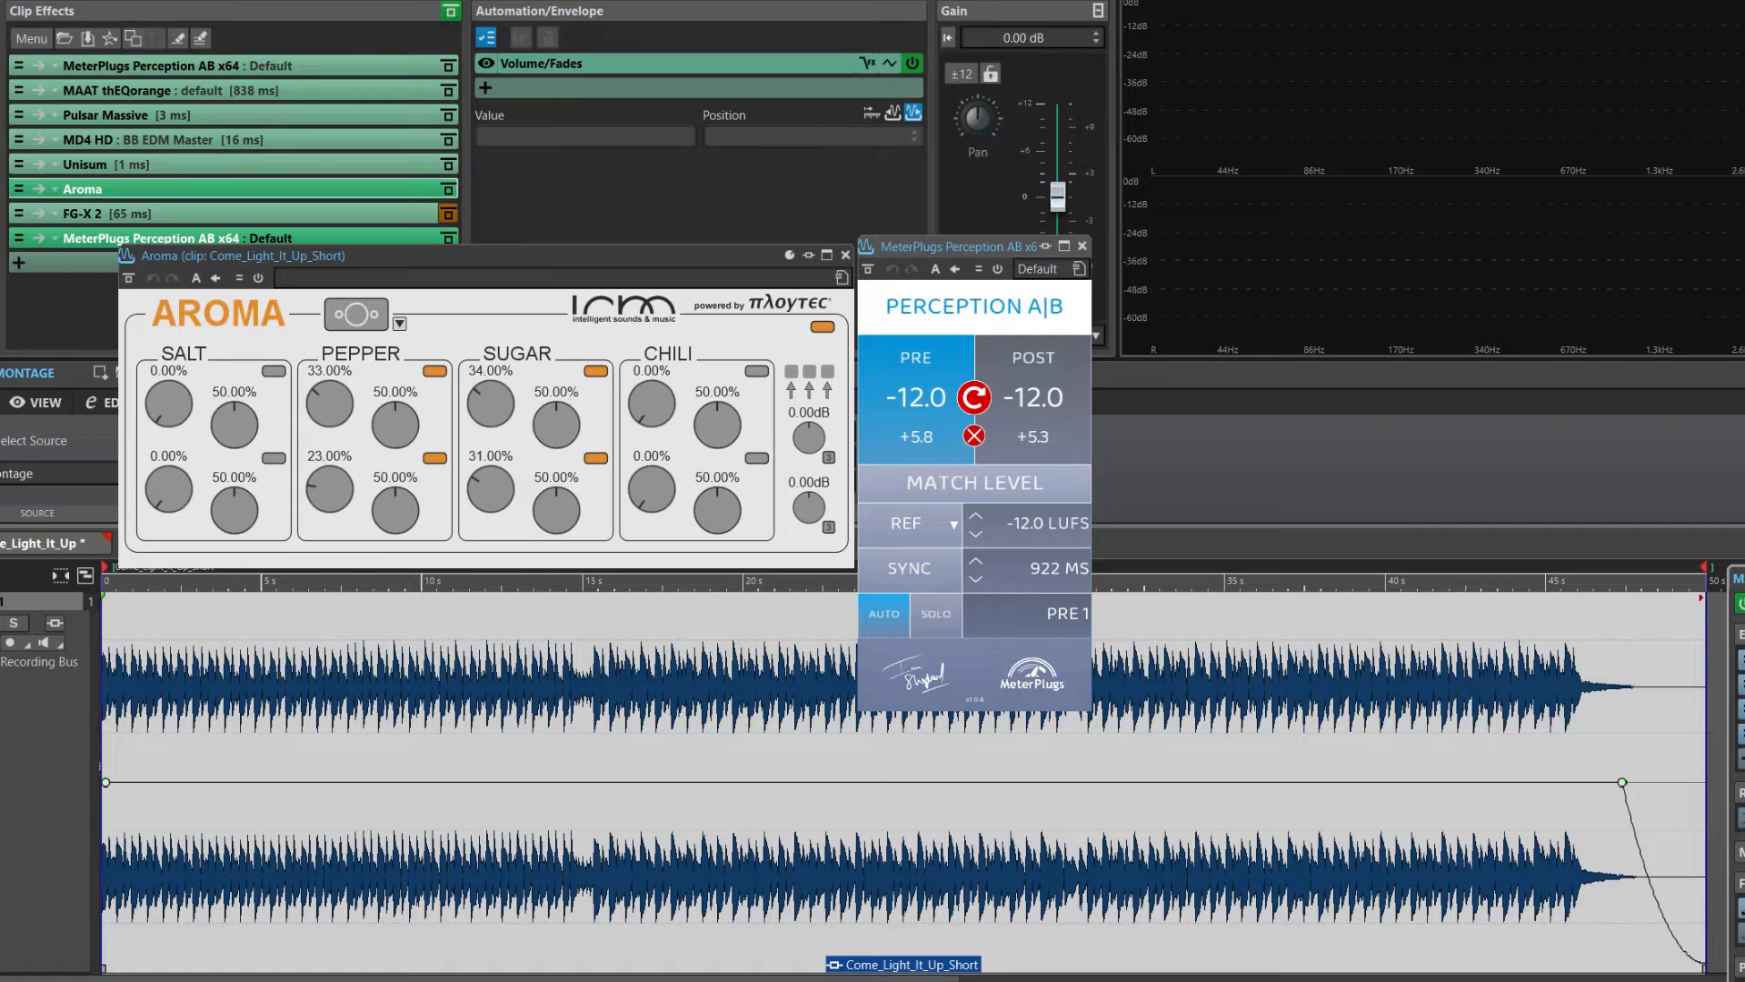
key("space")
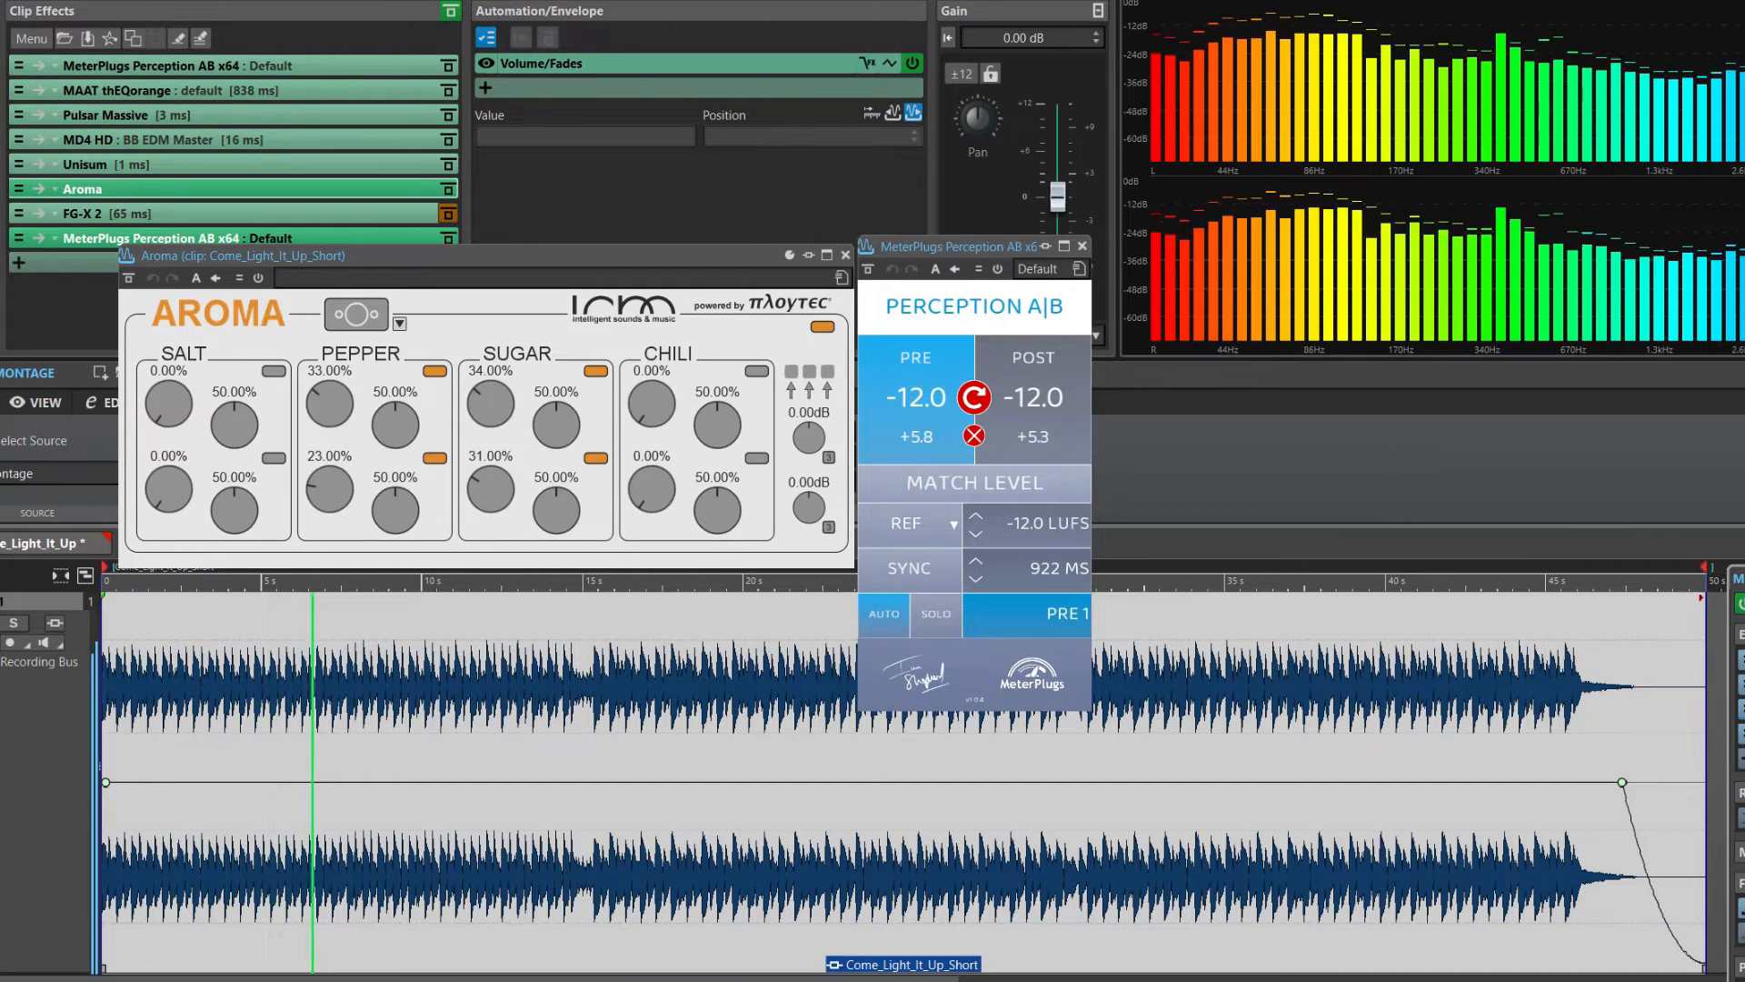
left_click(1032, 397)
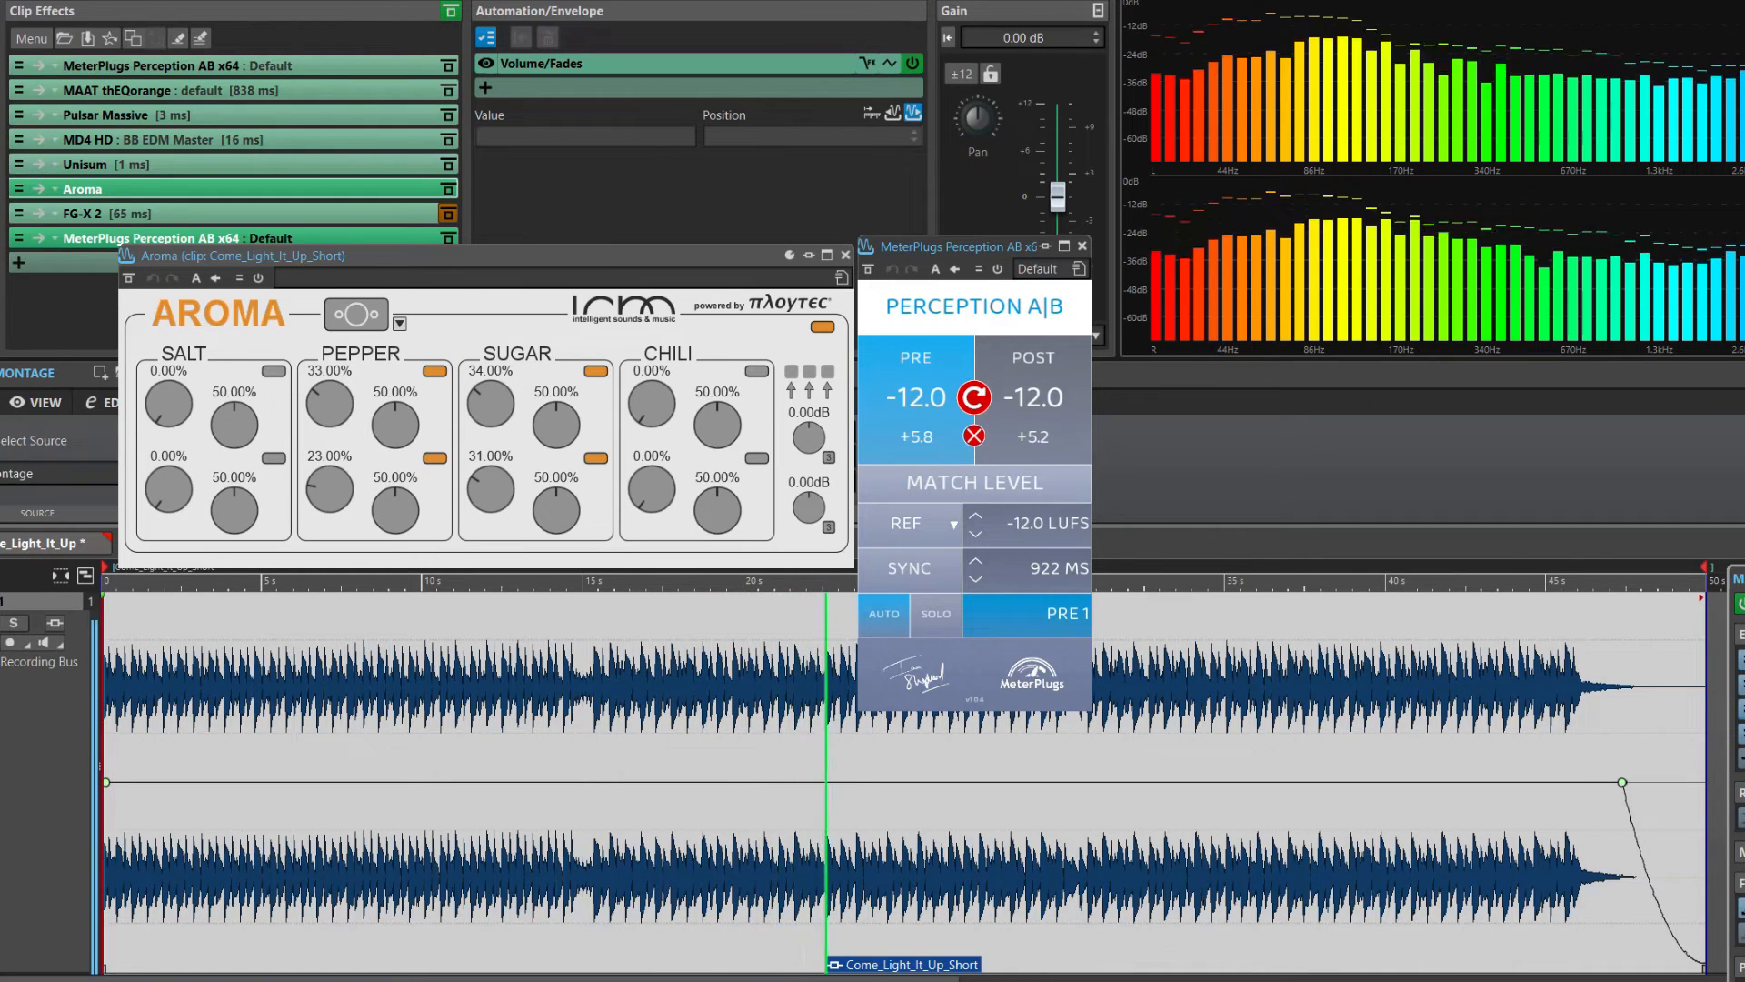
left_click(1032, 397)
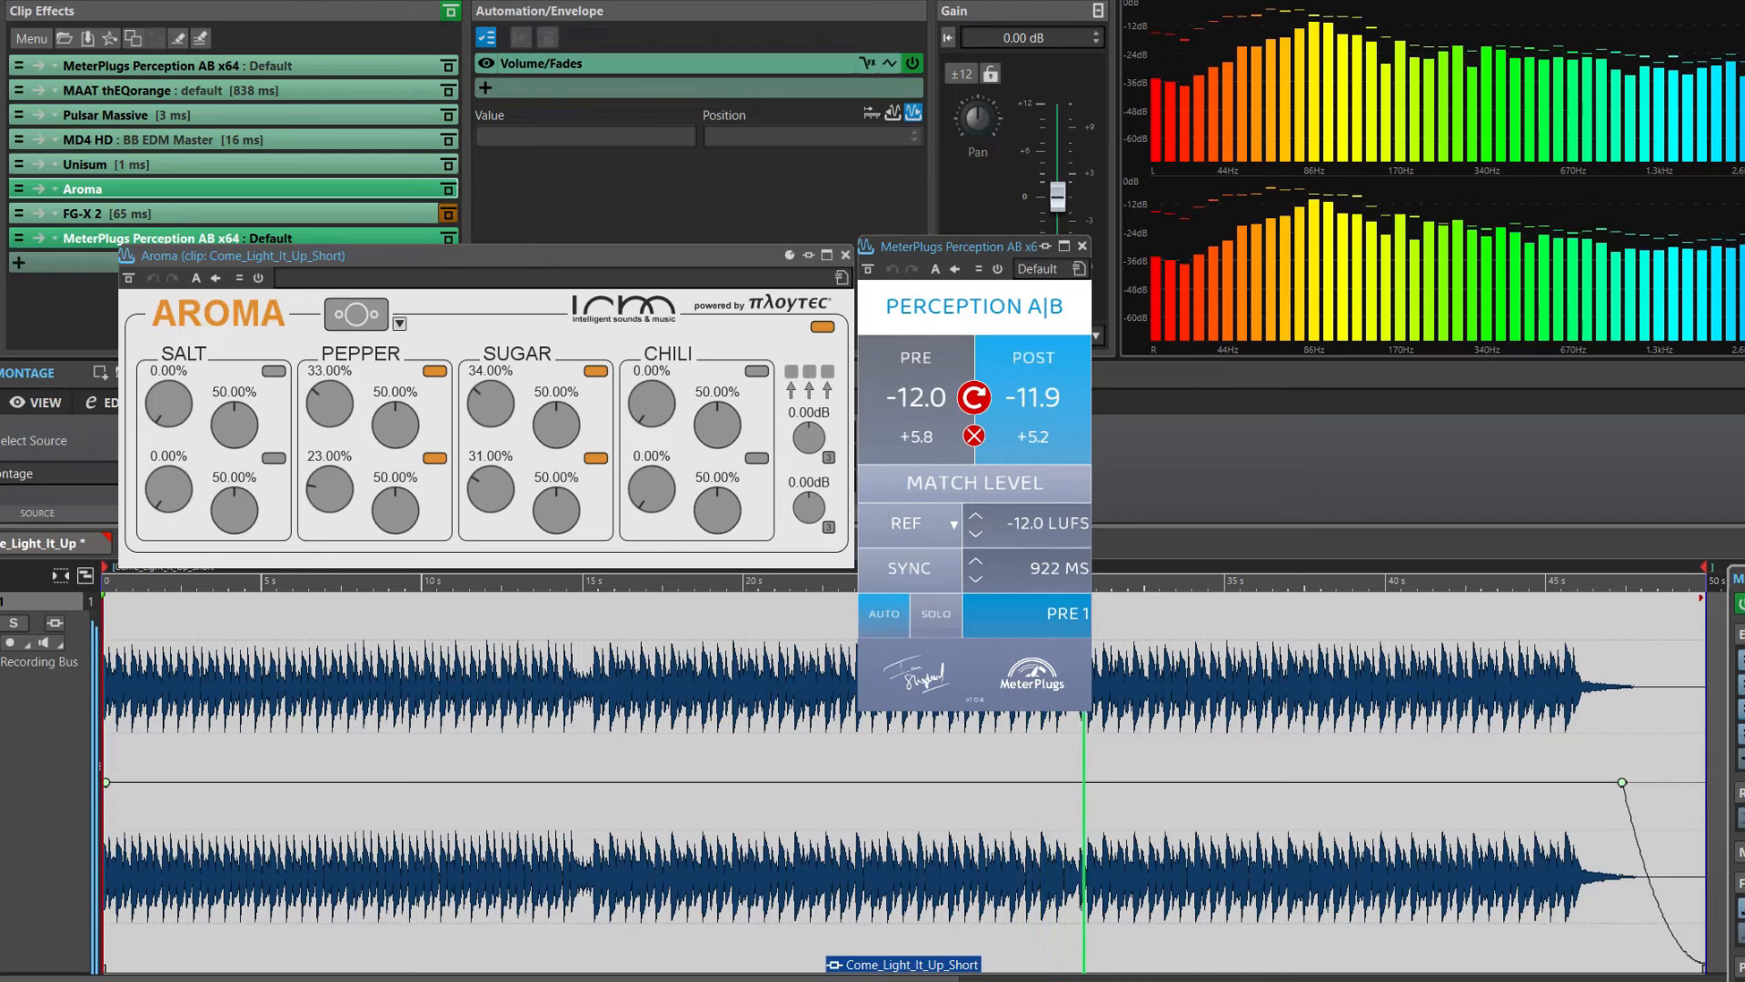
left_click(916, 397)
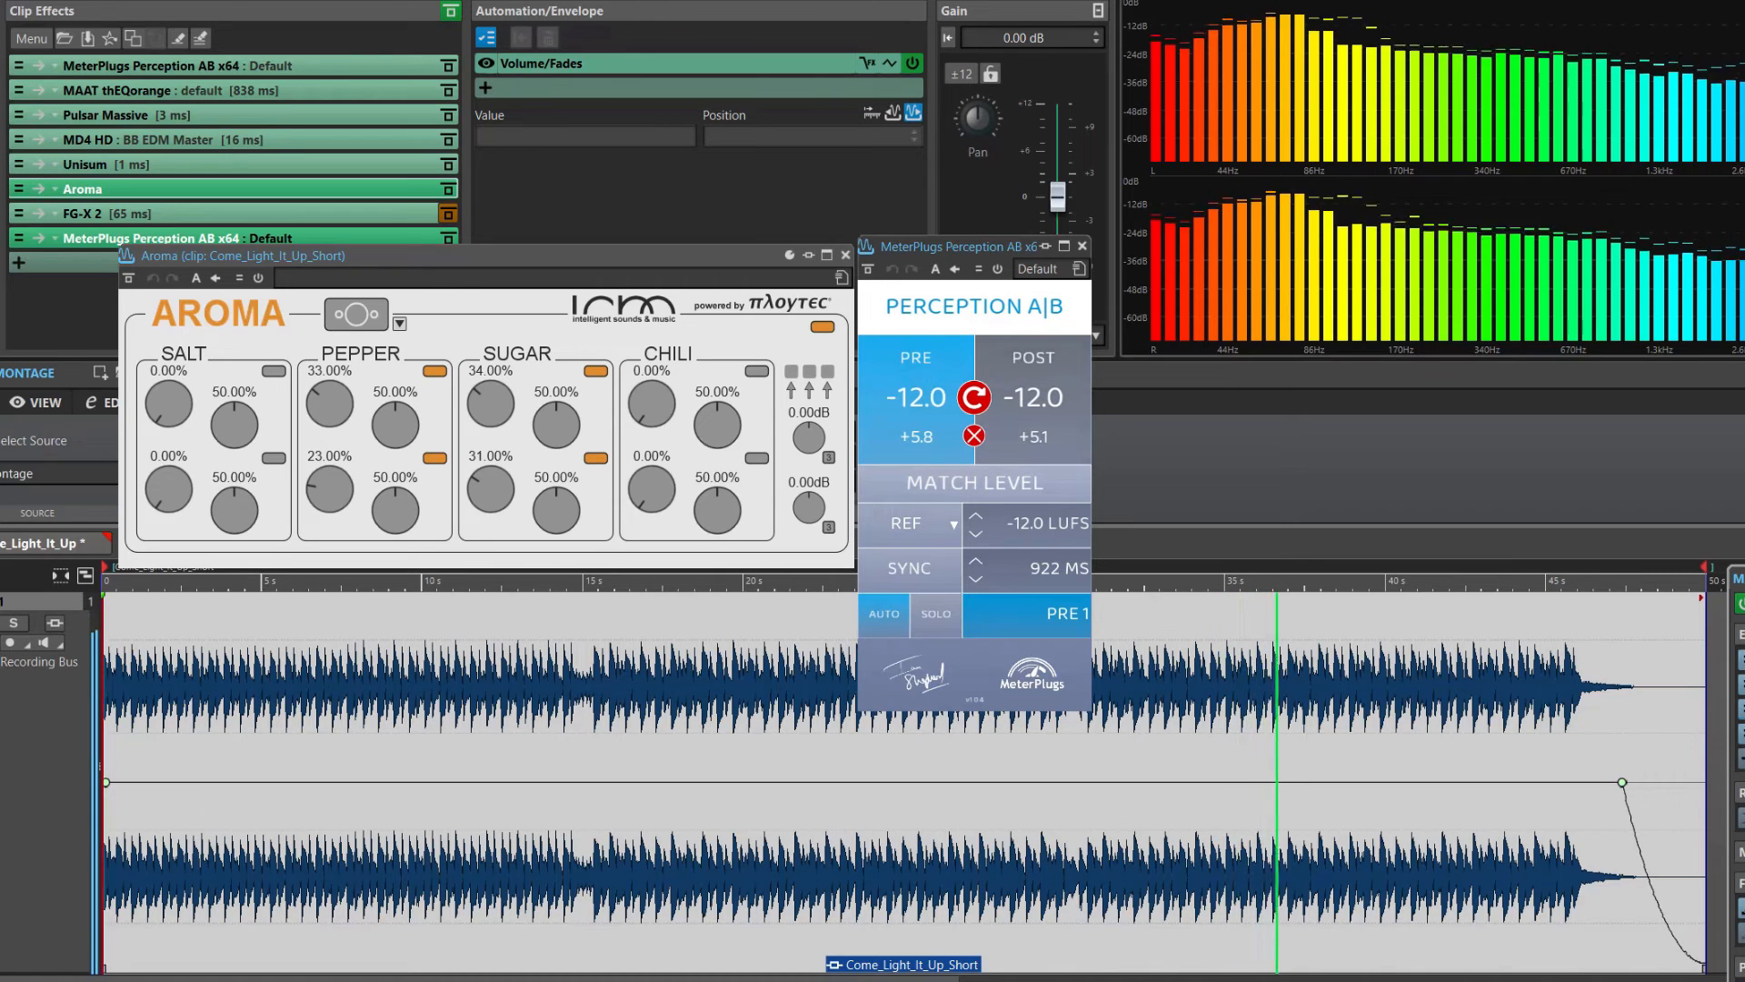
Keep alternating between the pre and post signals near the end of the clip to judge Aroma's pepper and sugar saturation
left_click(1033, 397)
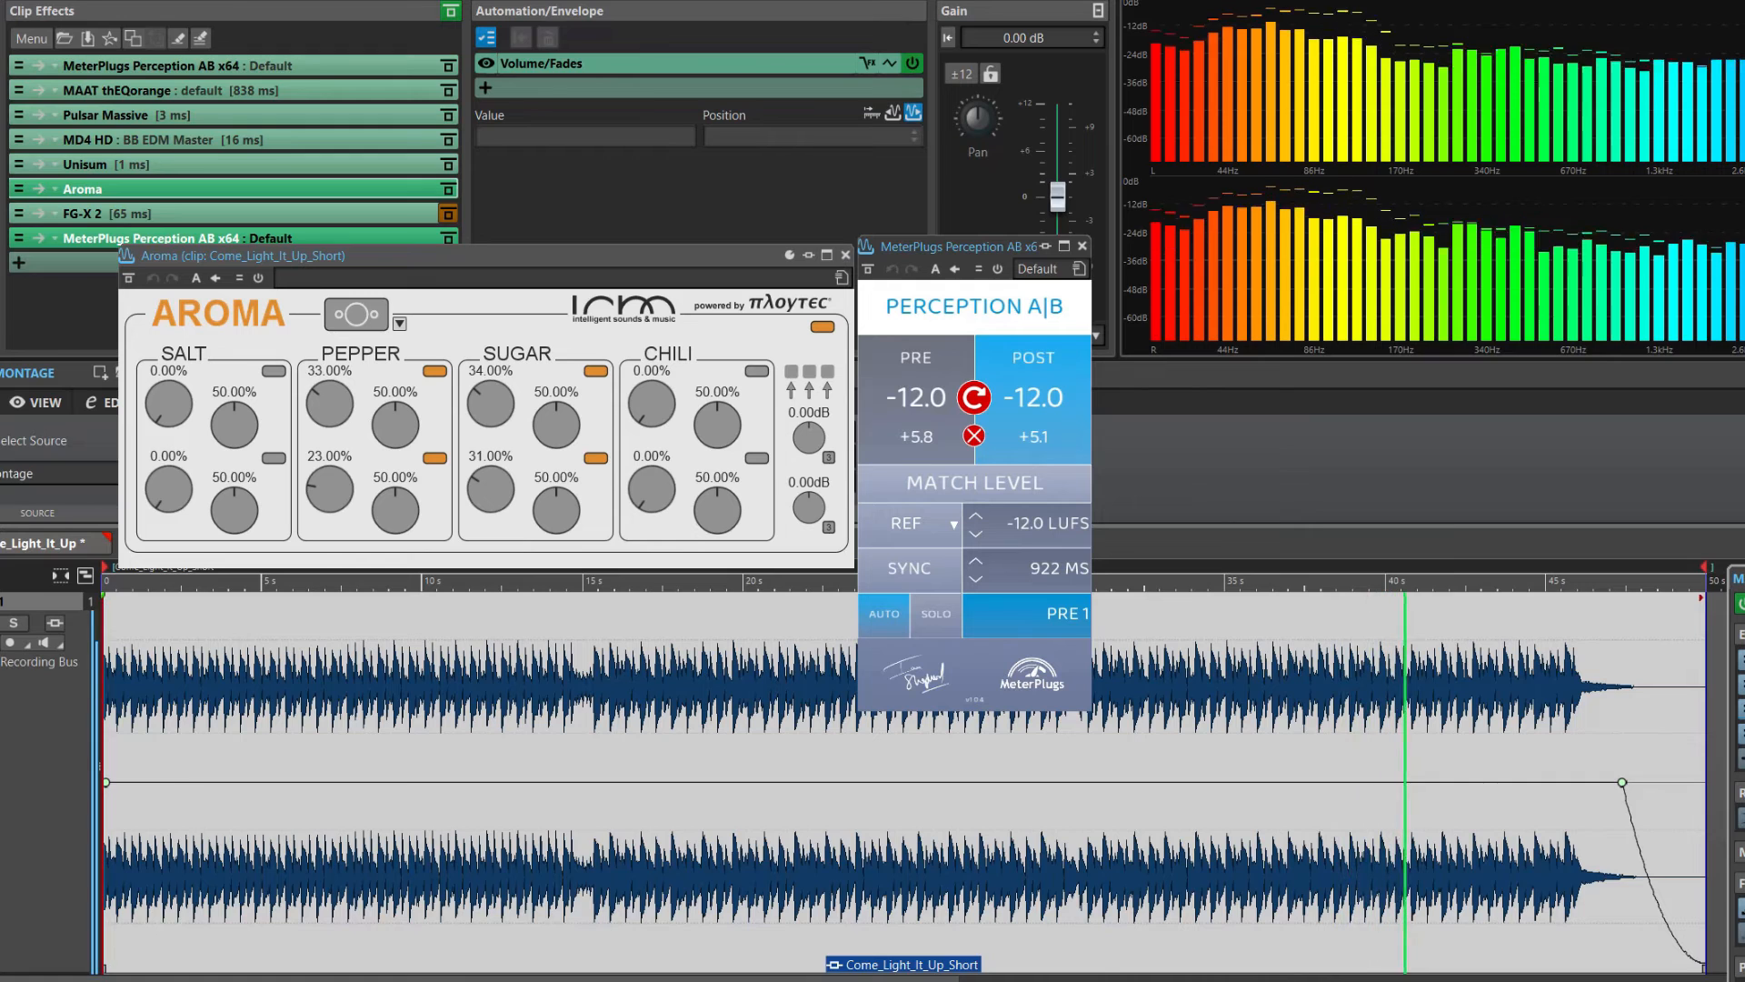
left_click(916, 397)
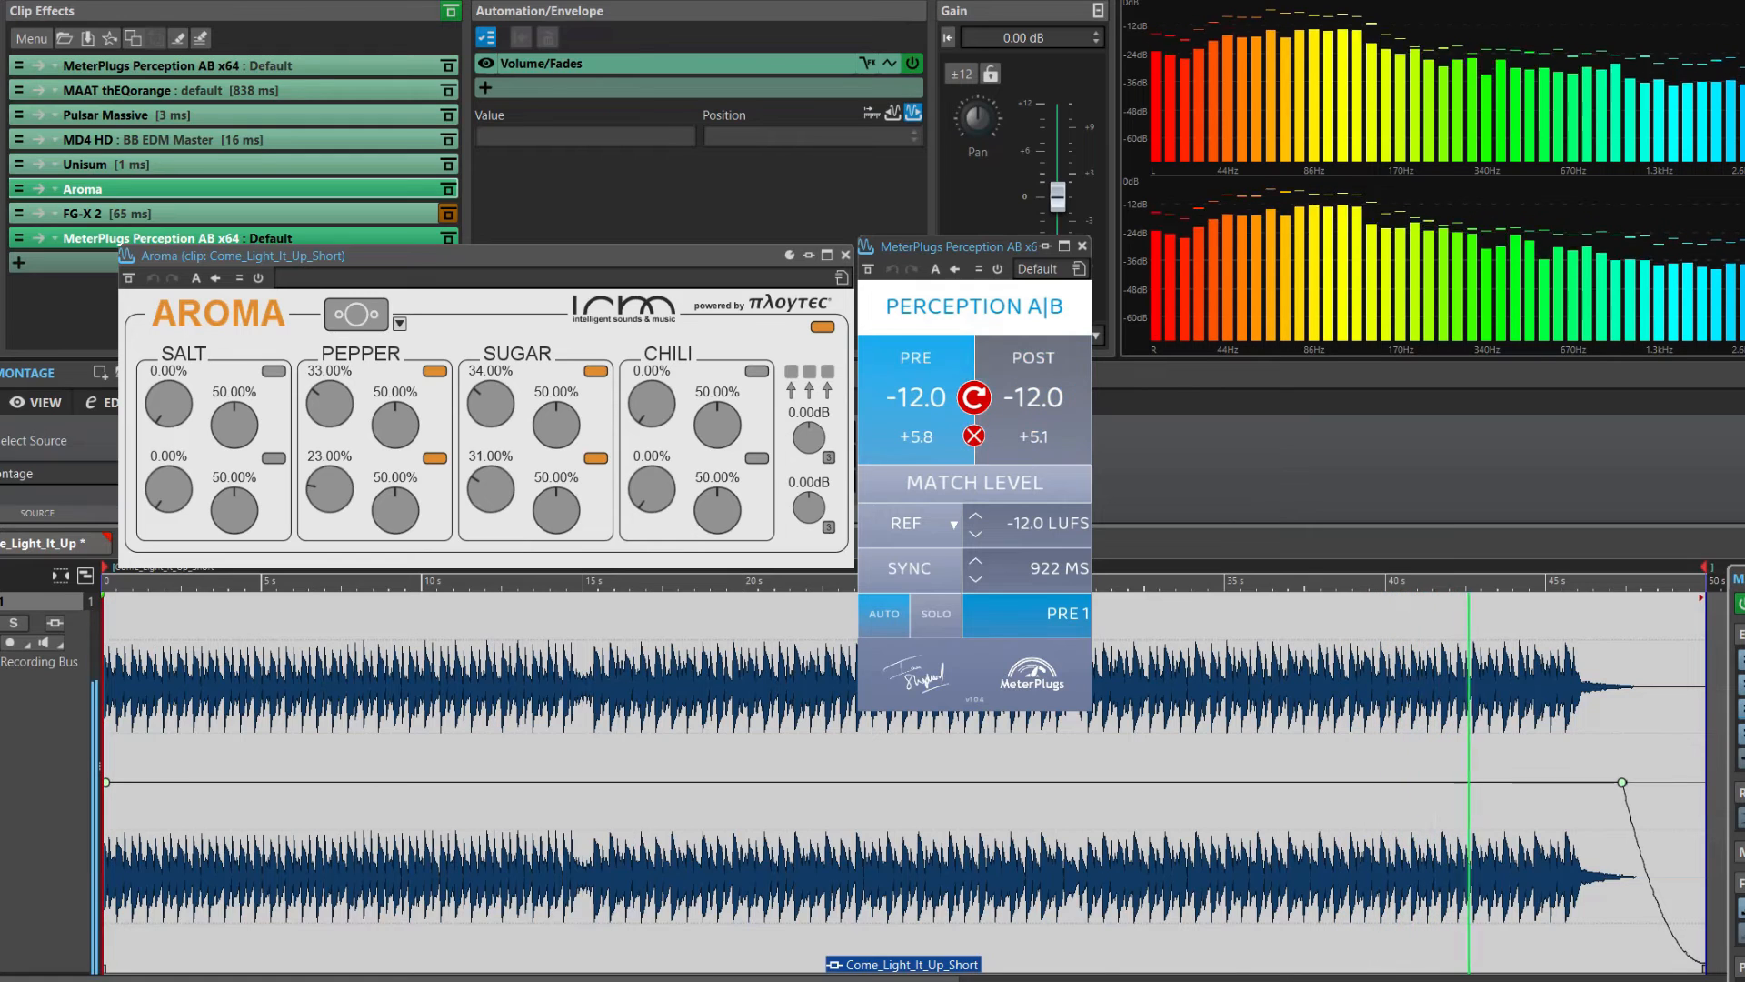
left_click(1032, 397)
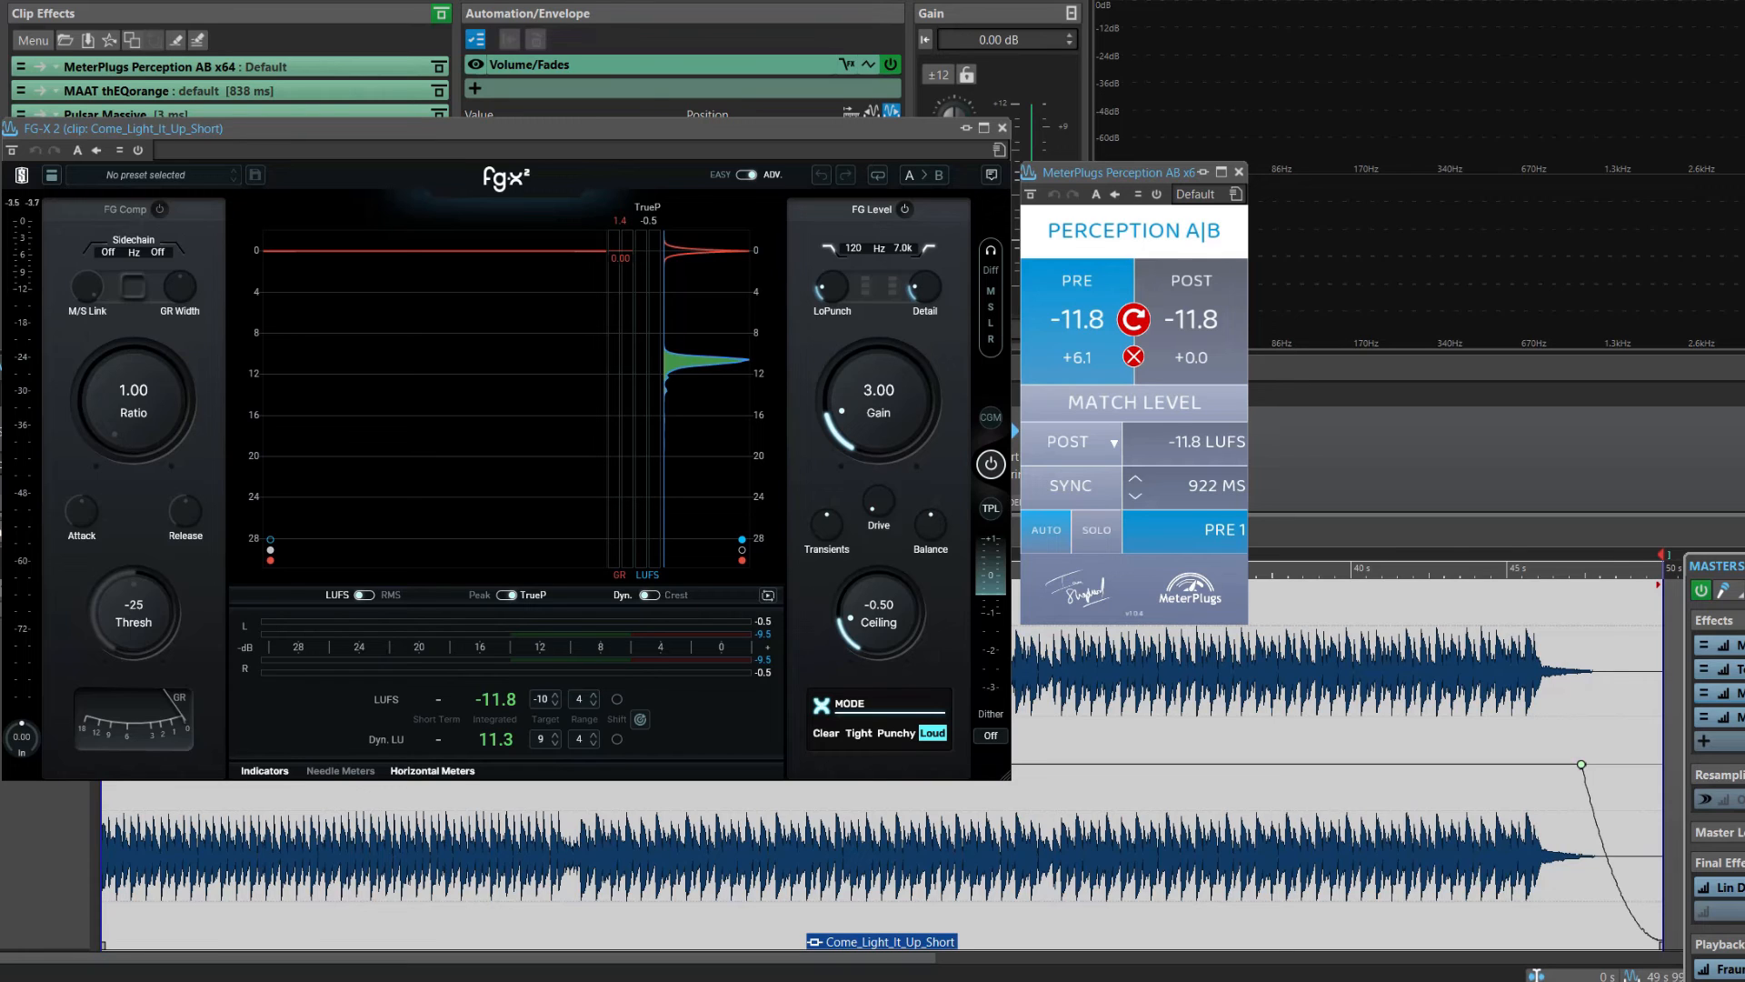
Play the clip from the start and alternate between the level-matched pre and post signals to assess the FG-X 2 limiting
key("space")
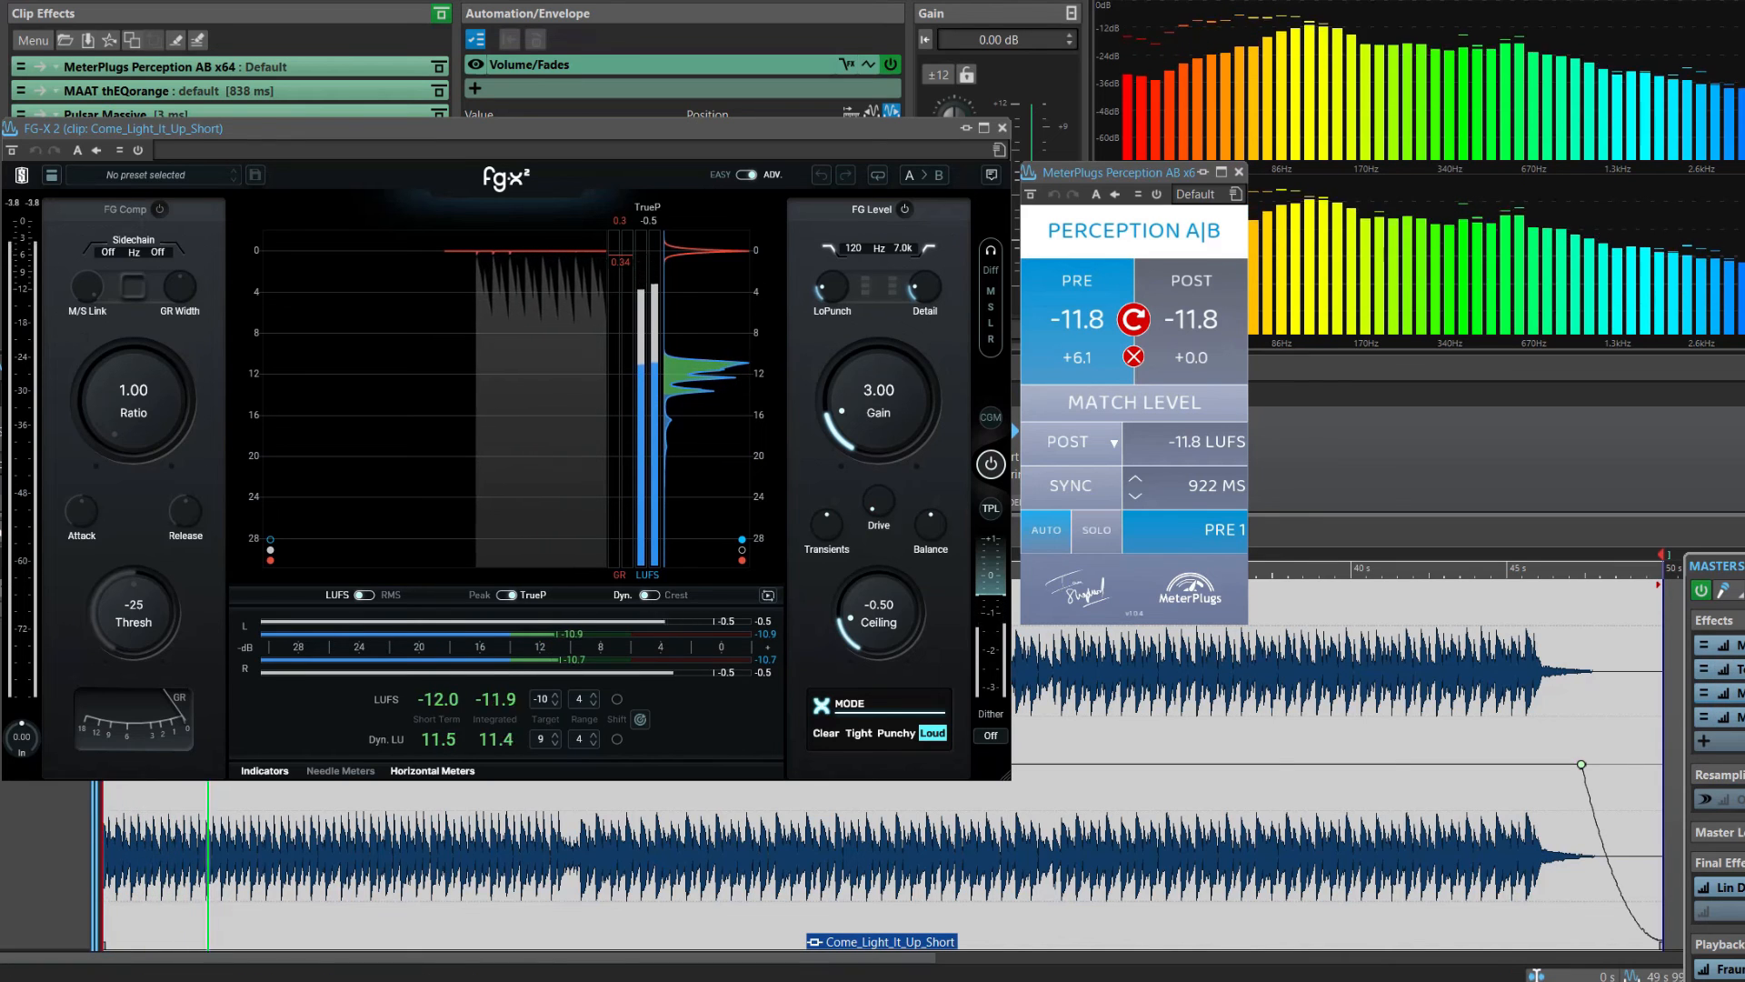
left_click(1191, 319)
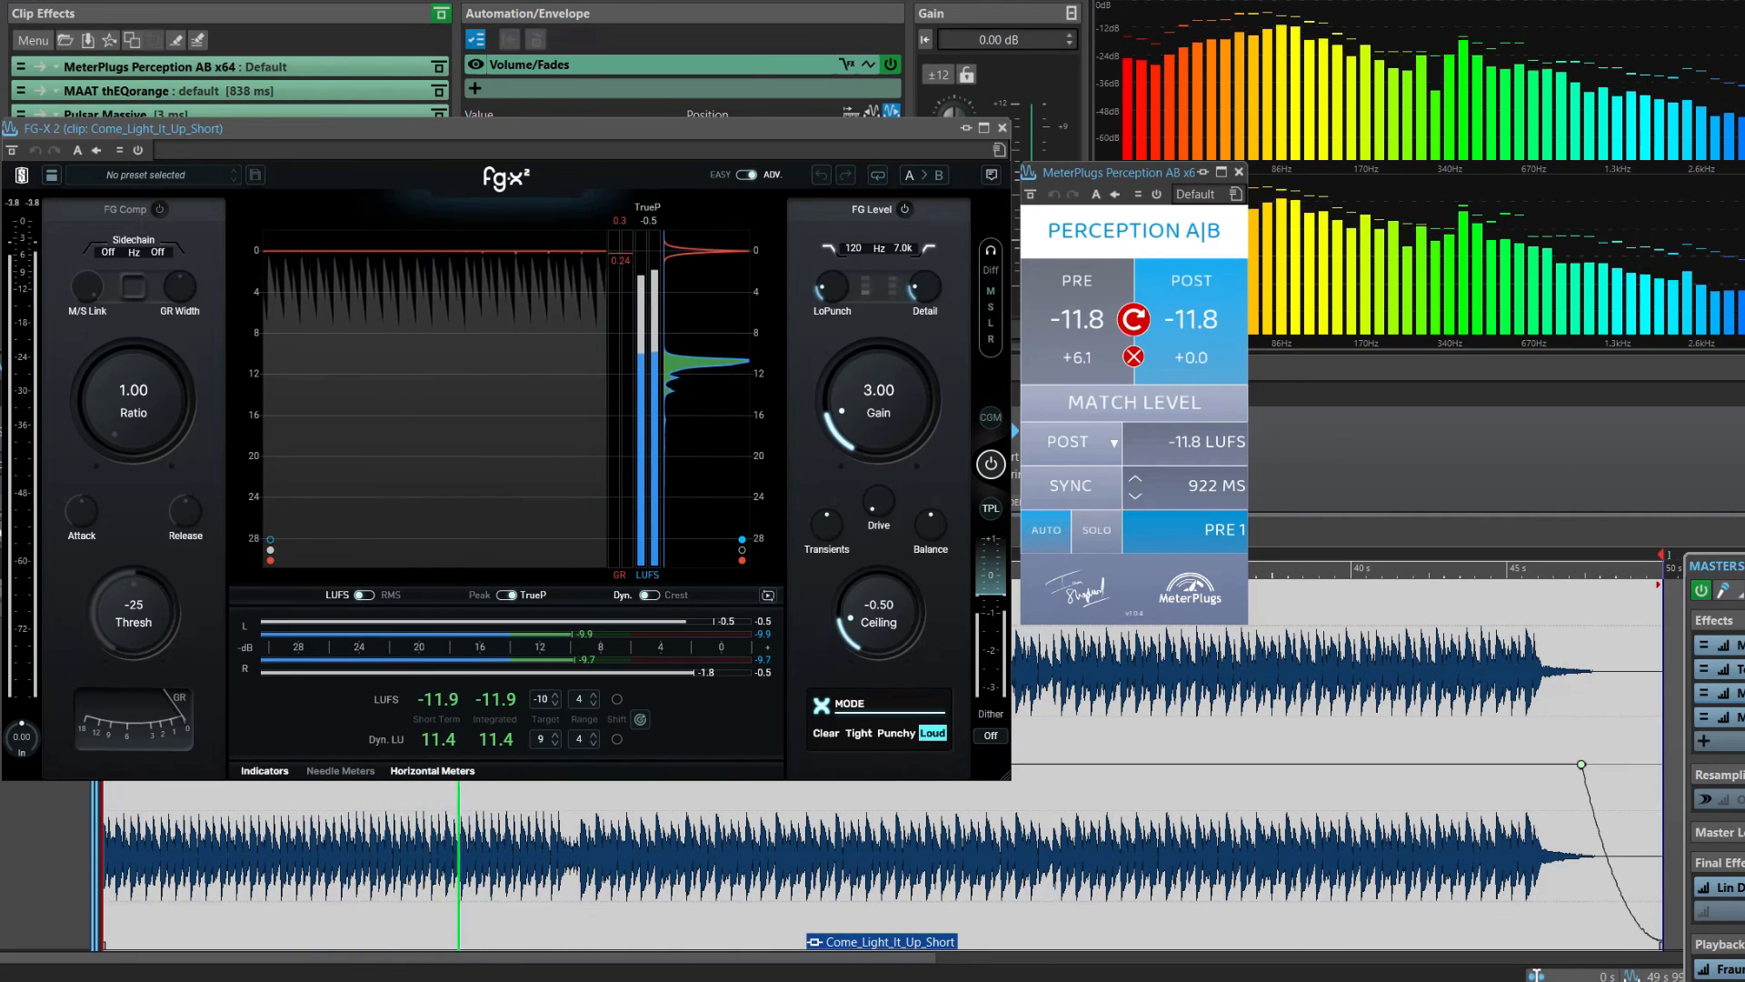
left_click(1077, 319)
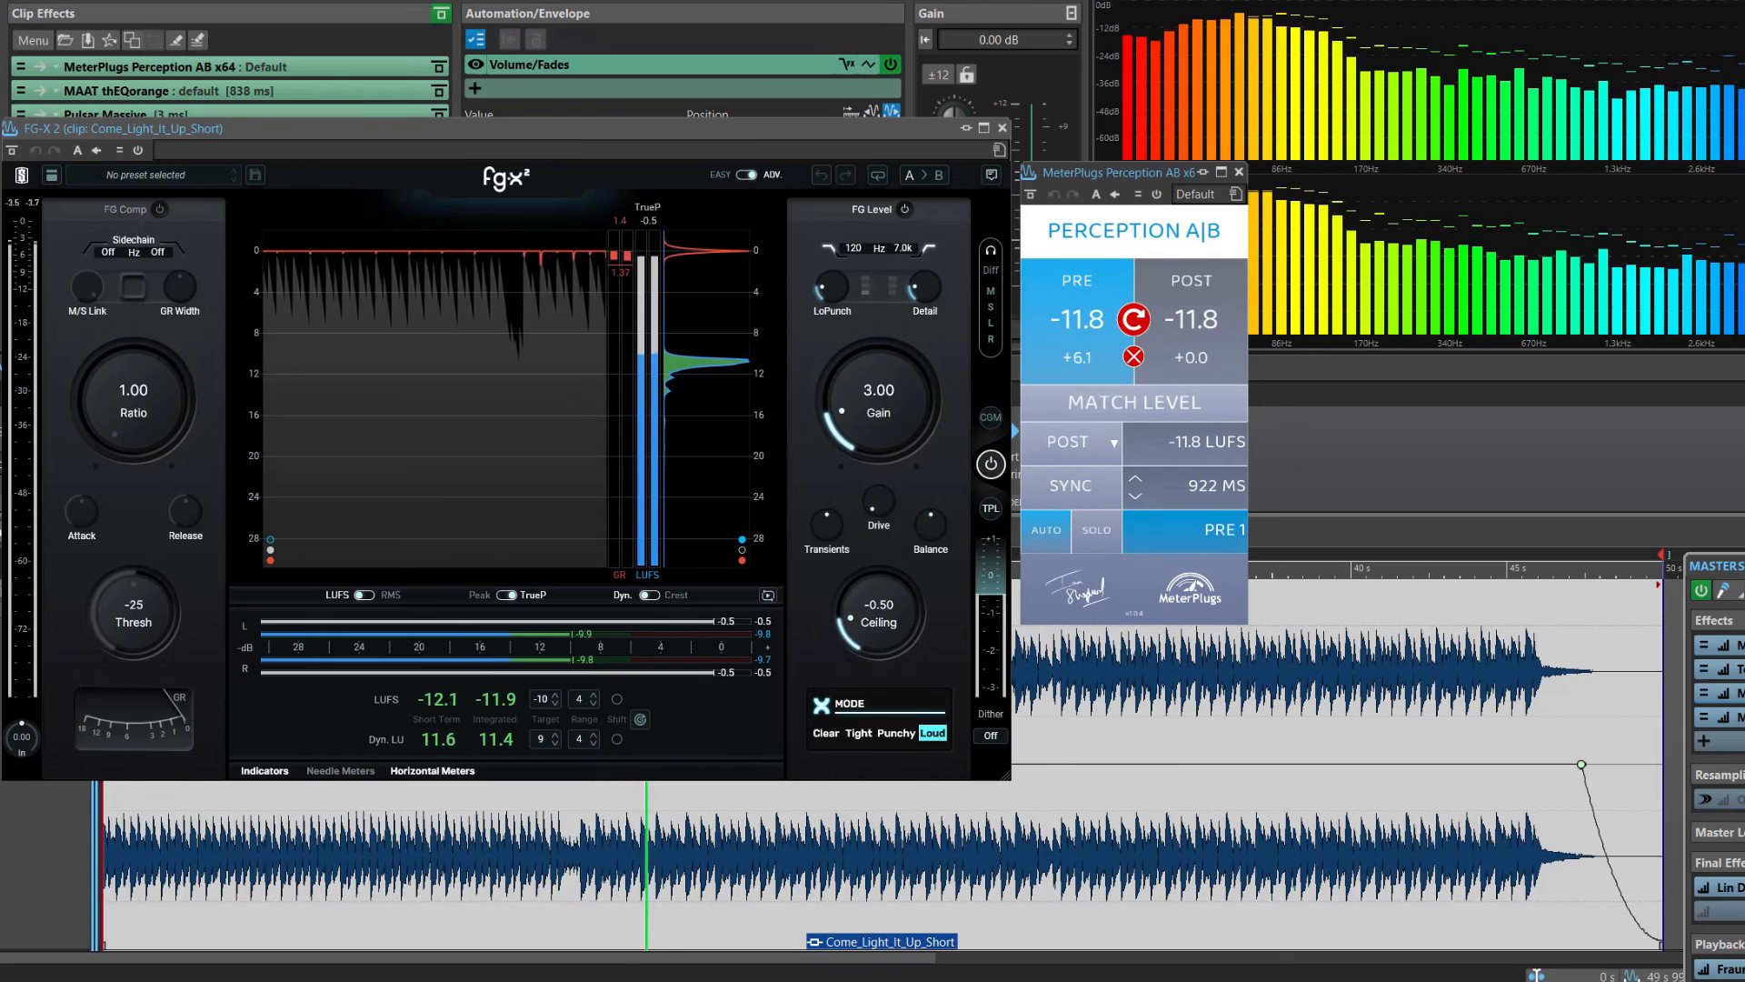
left_click(1190, 319)
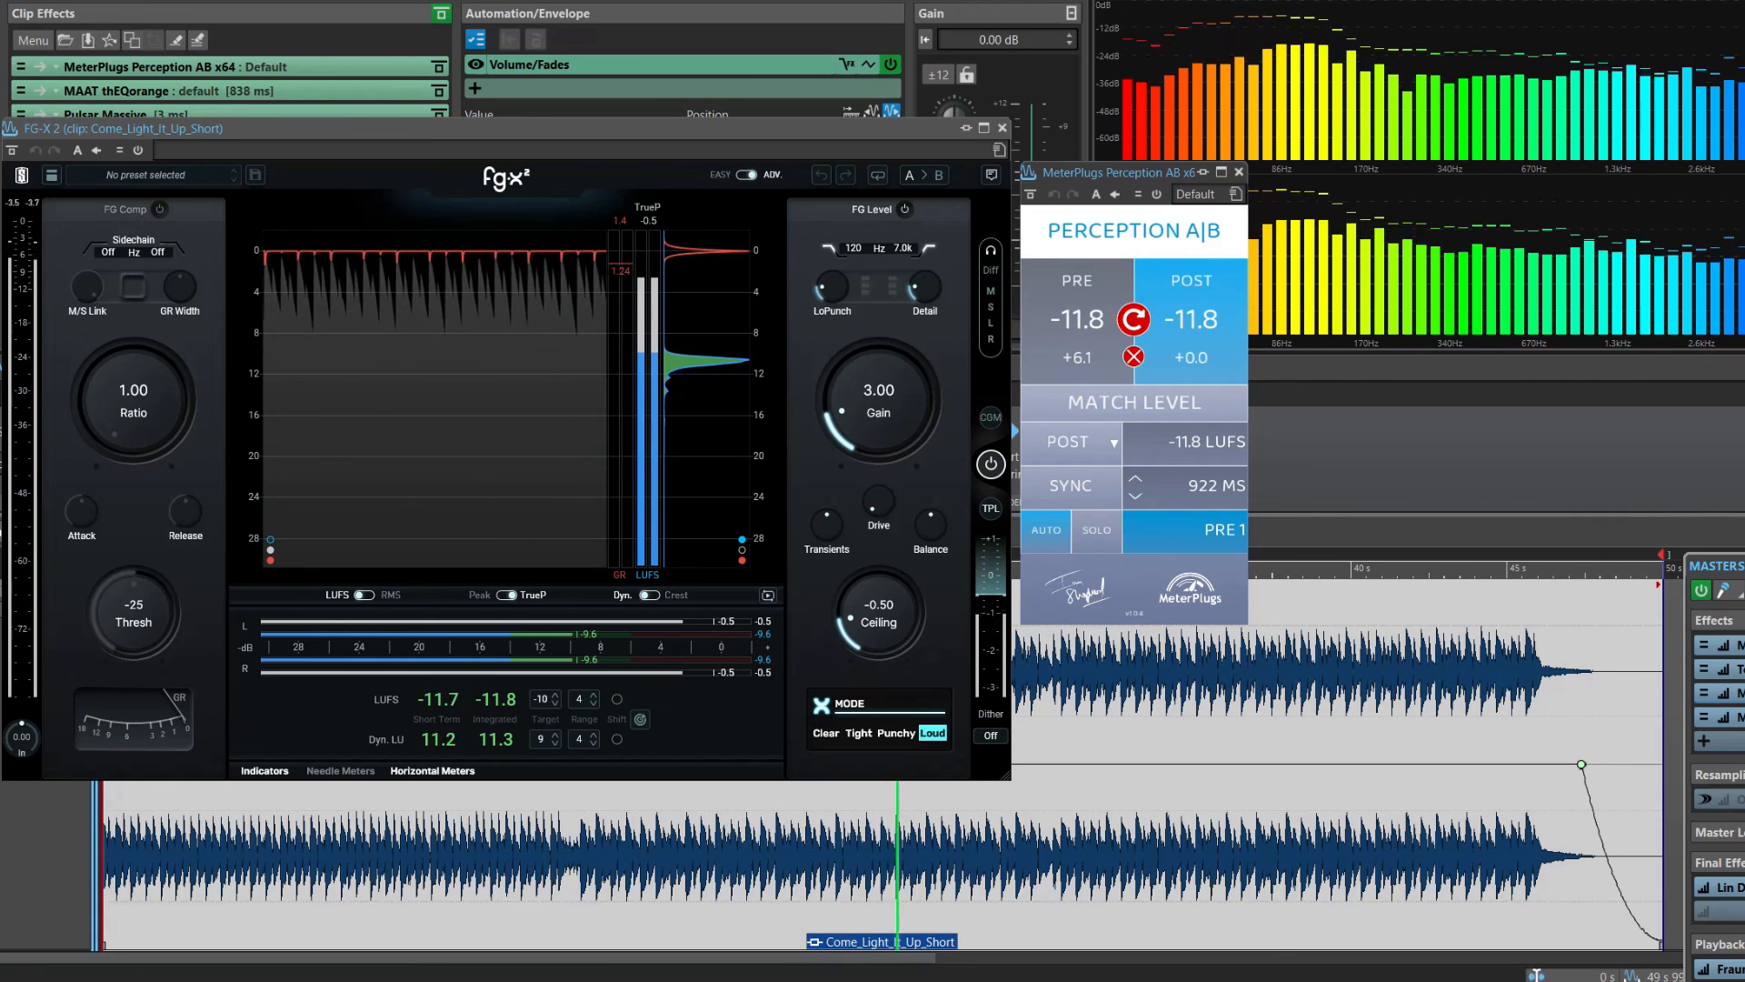
left_click(1077, 319)
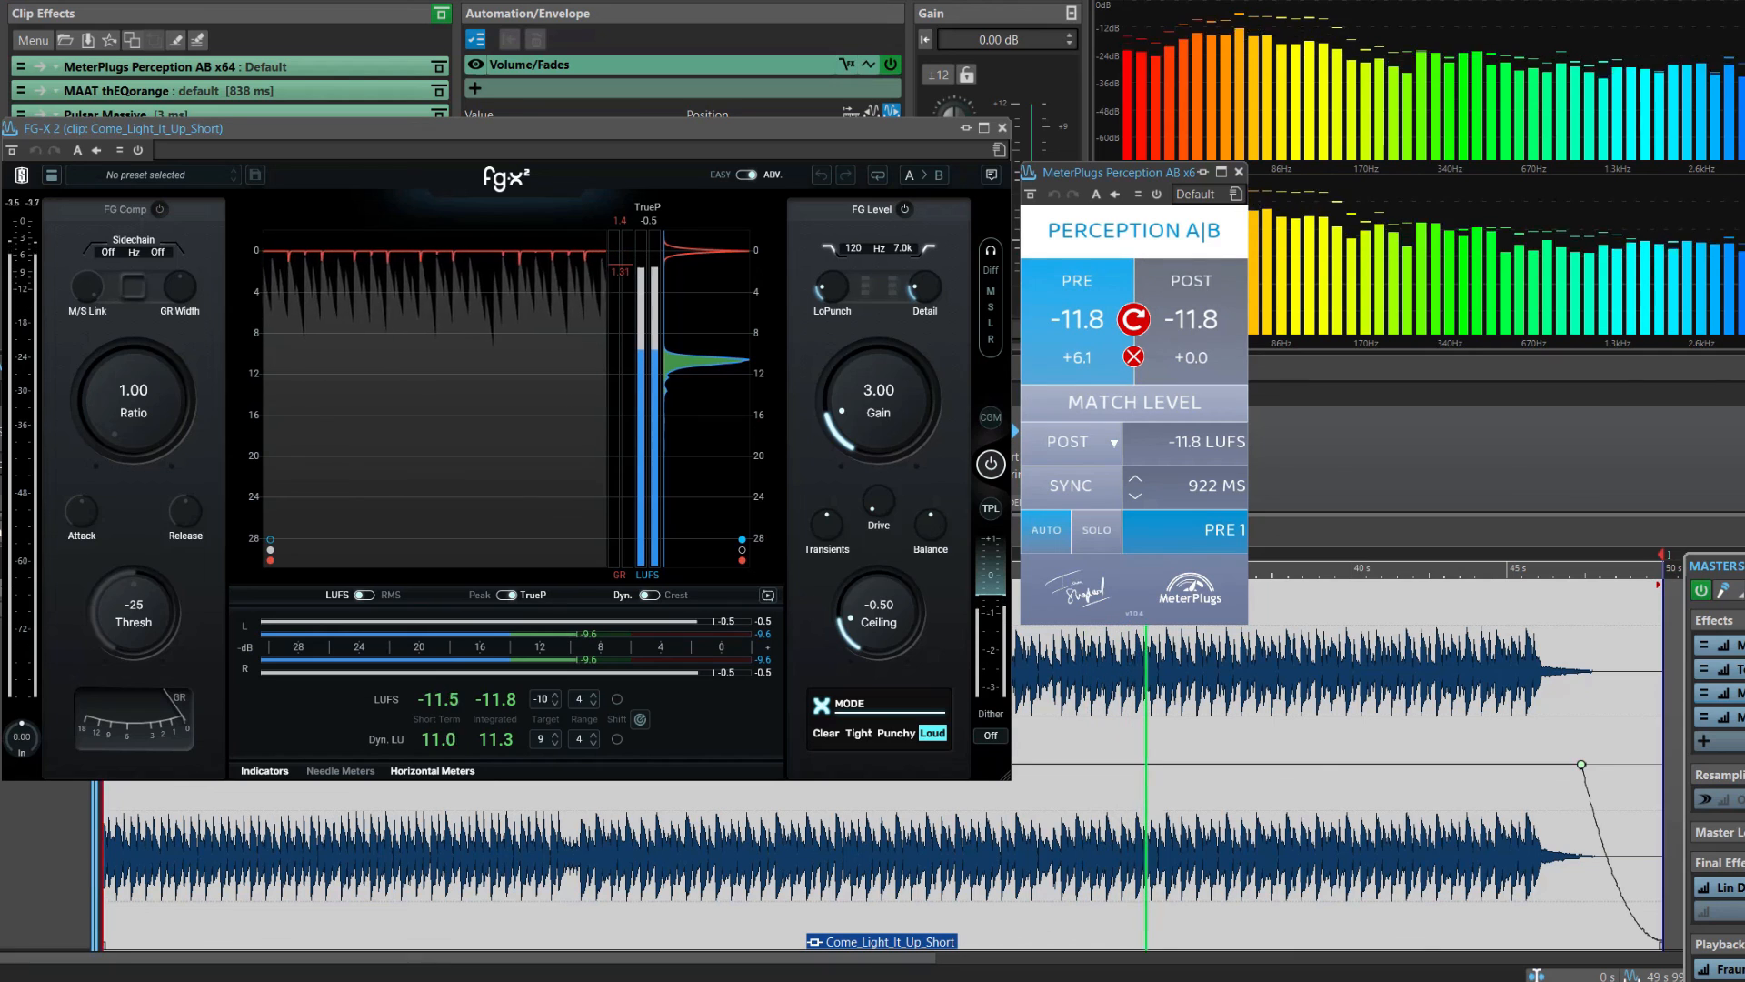
left_click(1190, 319)
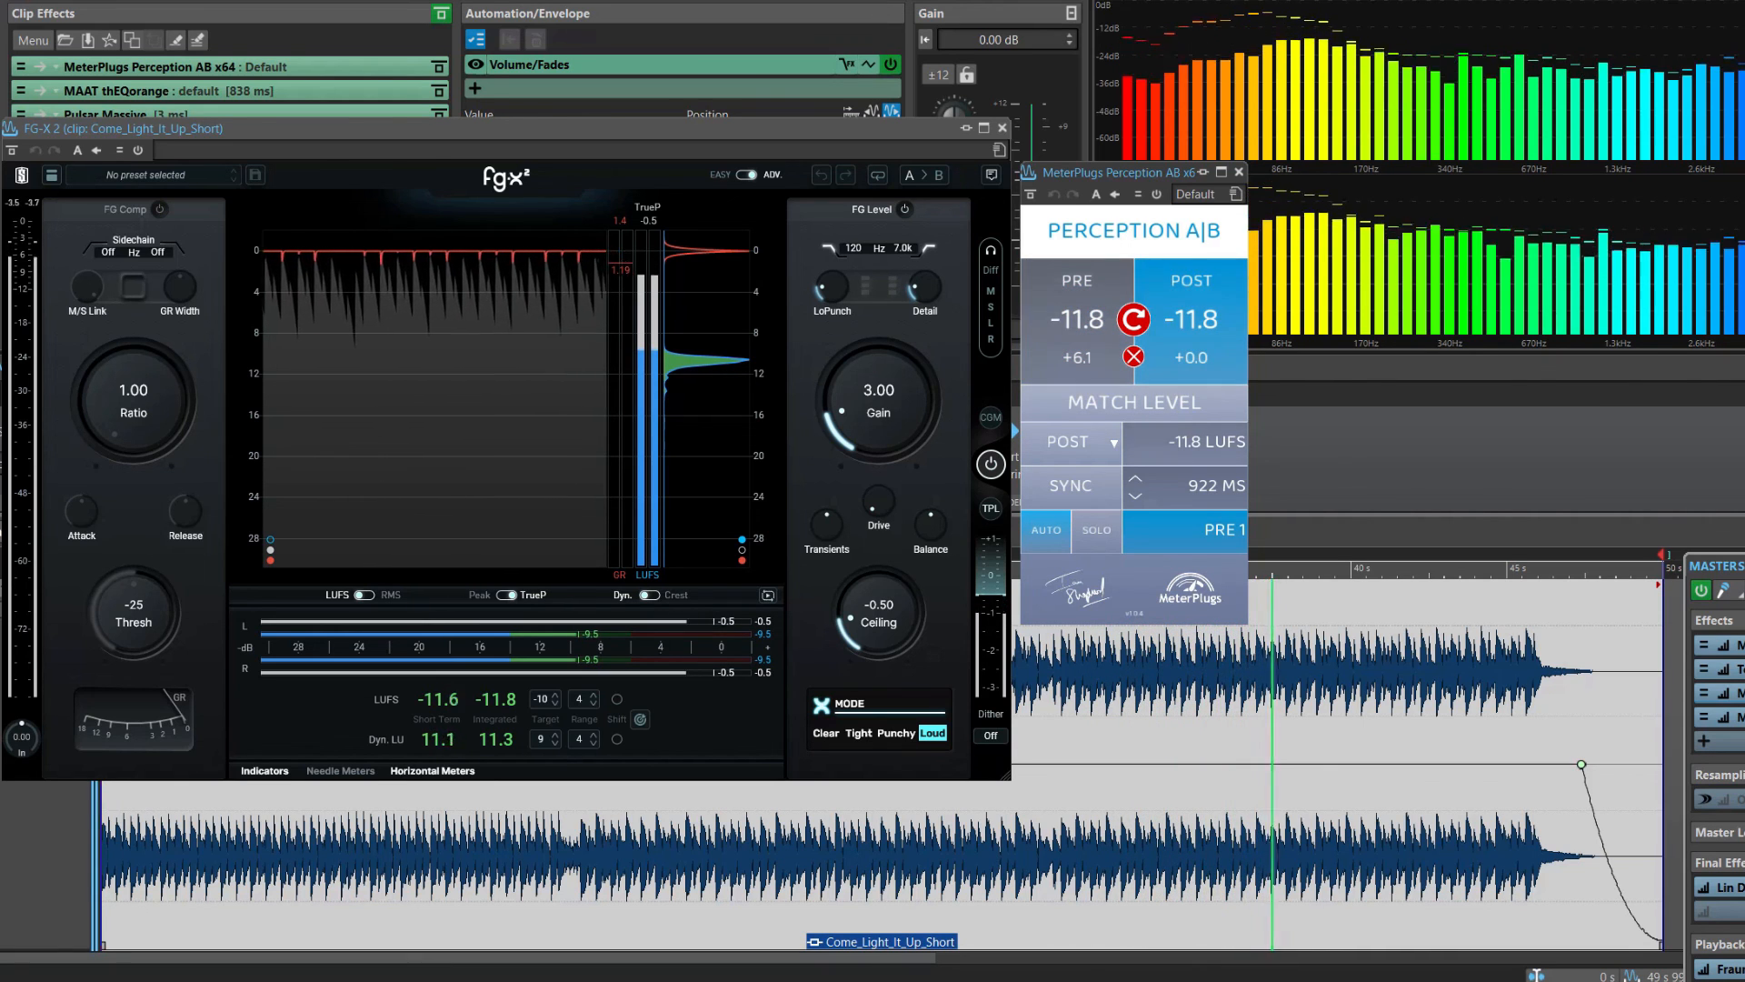
left_click(1077, 319)
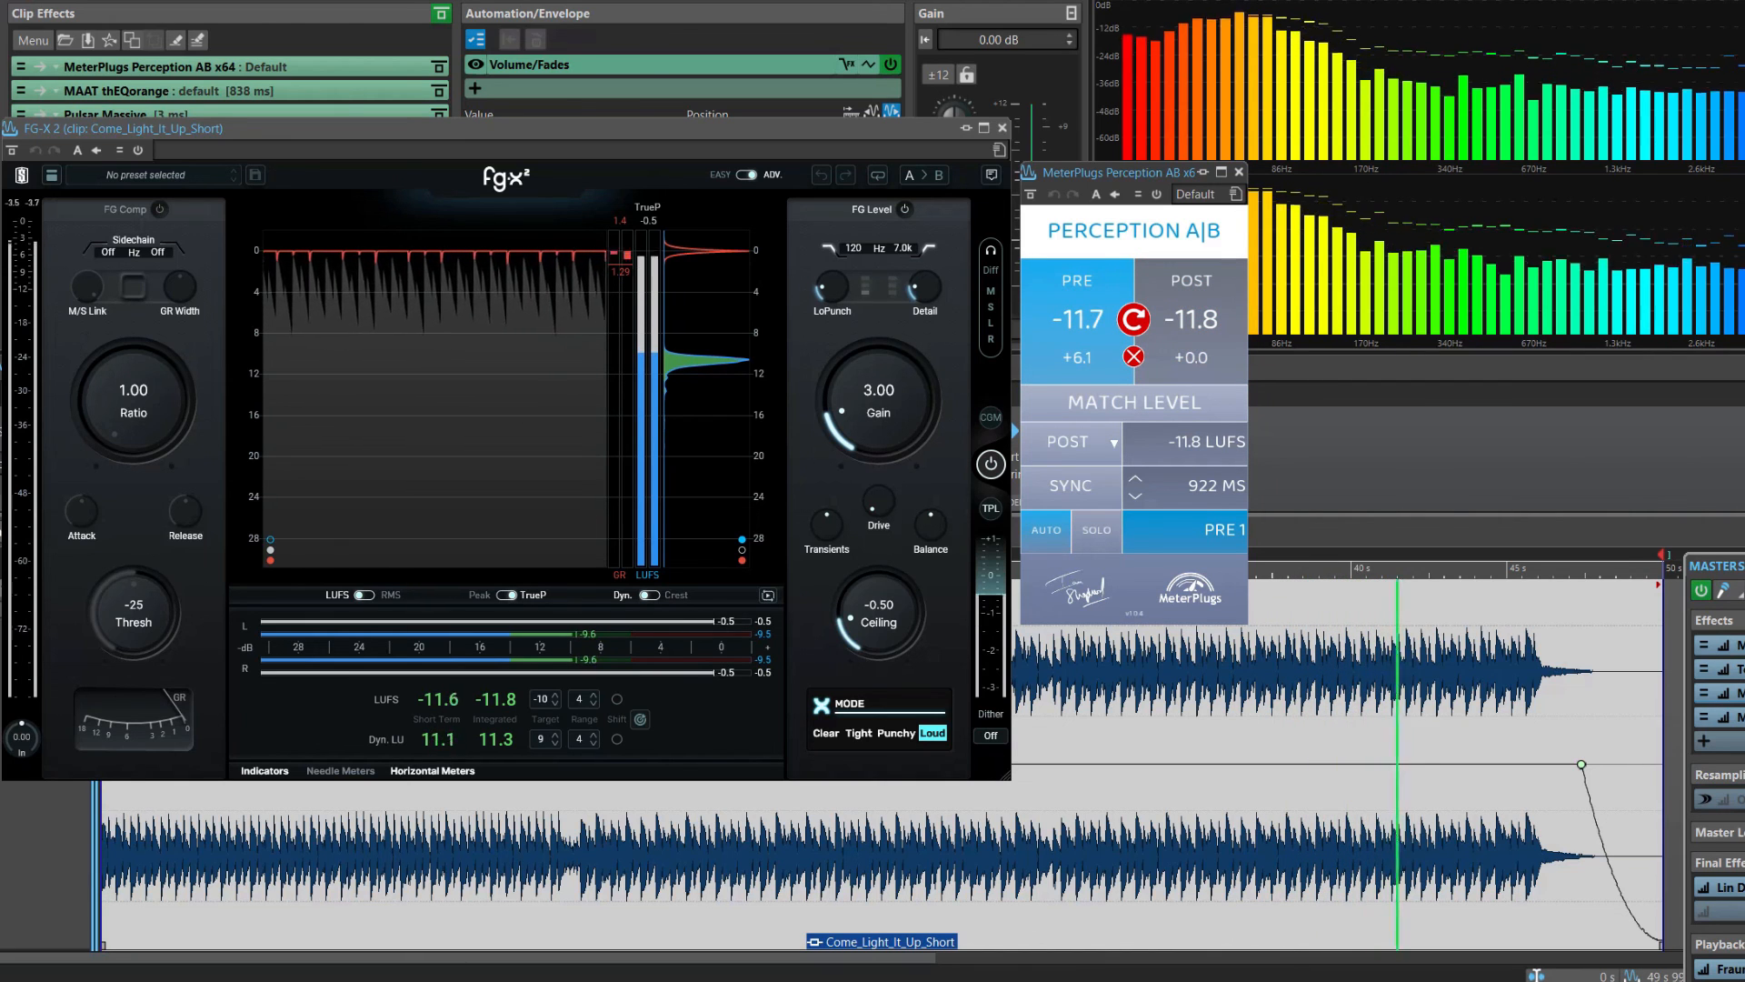
left_click(1190, 319)
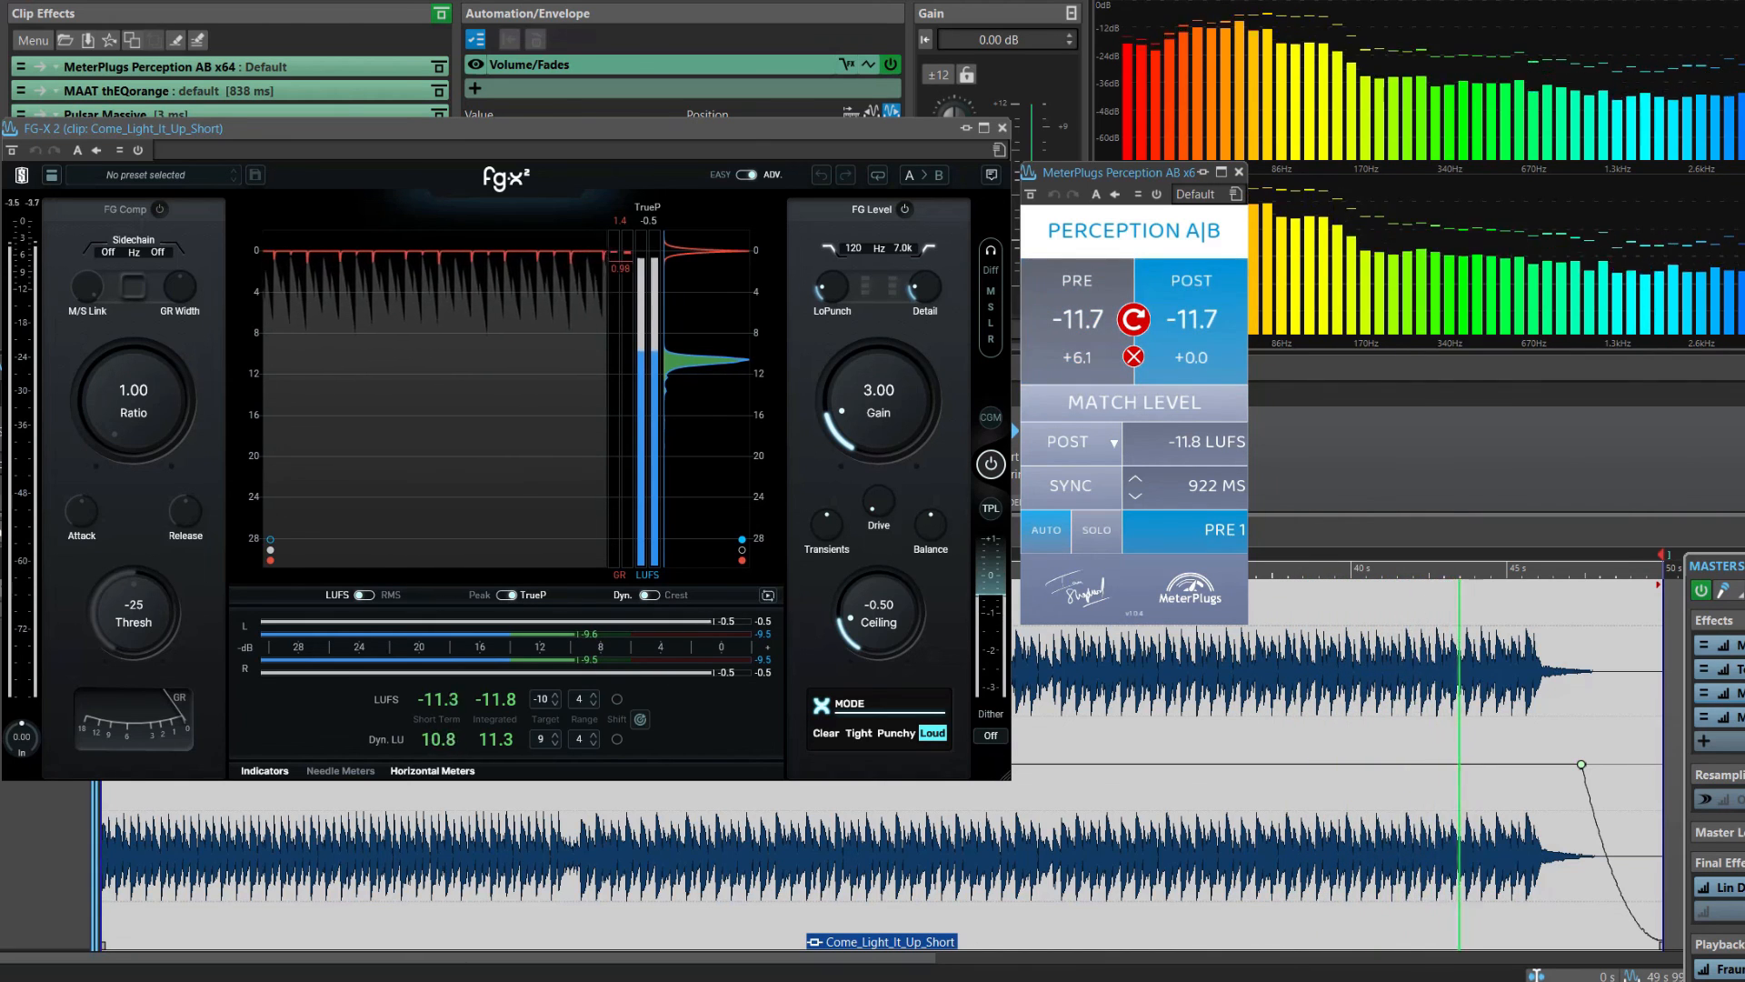